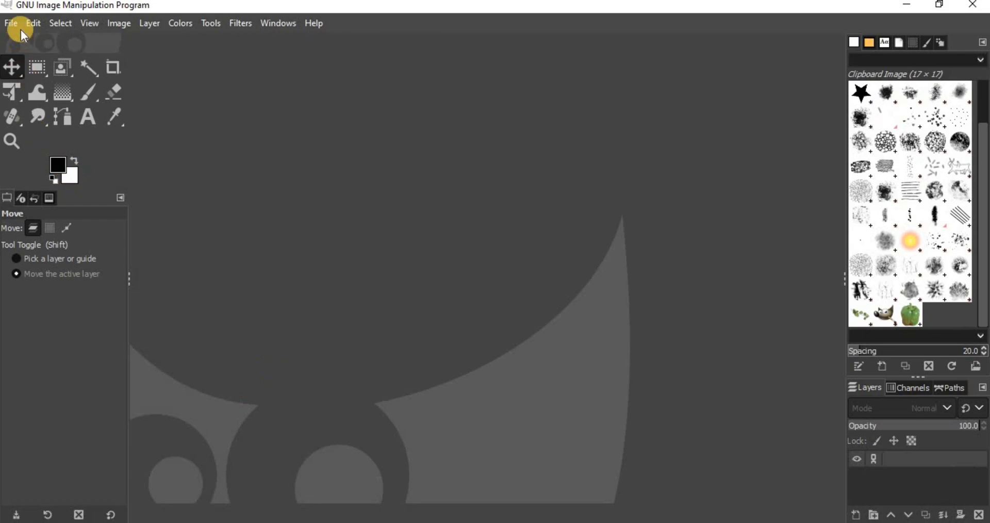
# - From the Brush Folders preferences, open the writable user brushes folder of GIMP 2.10 in the file manager
pyautogui.click(33, 22)
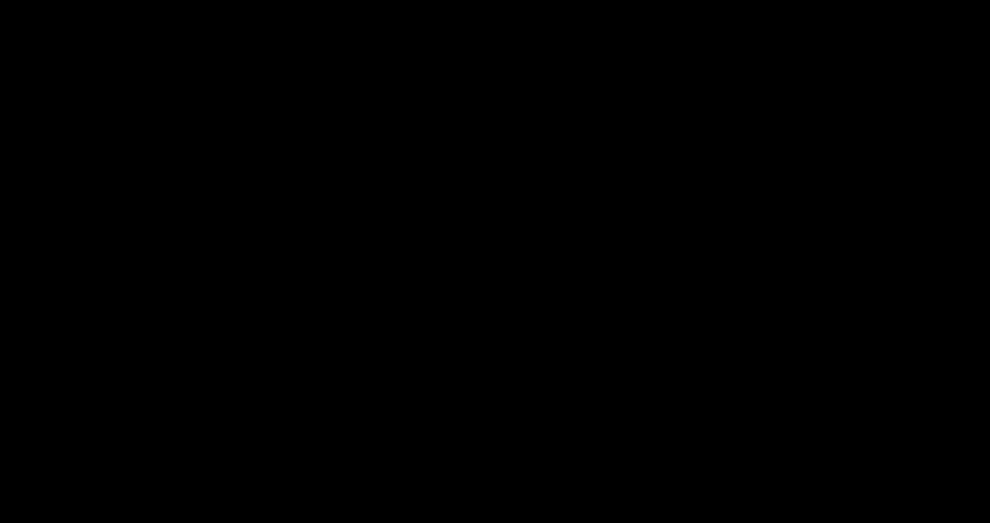
pyautogui.scroll(-5, 376, 276)
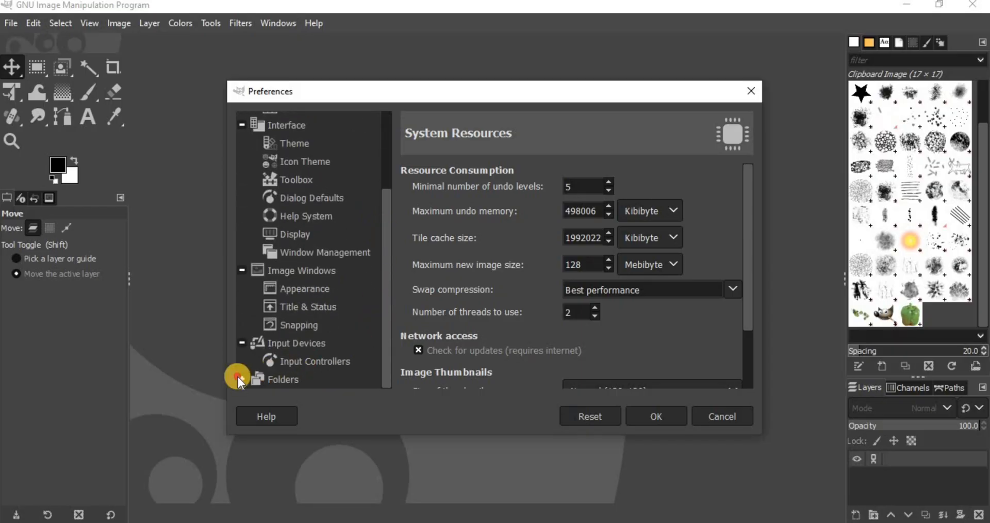
pyautogui.click(238, 378)
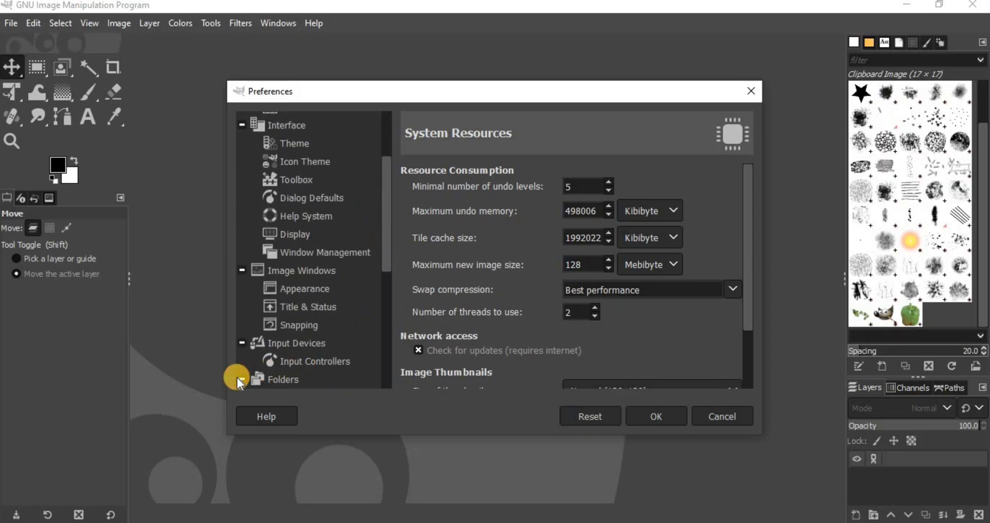
pyautogui.scroll(-5, 377, 279)
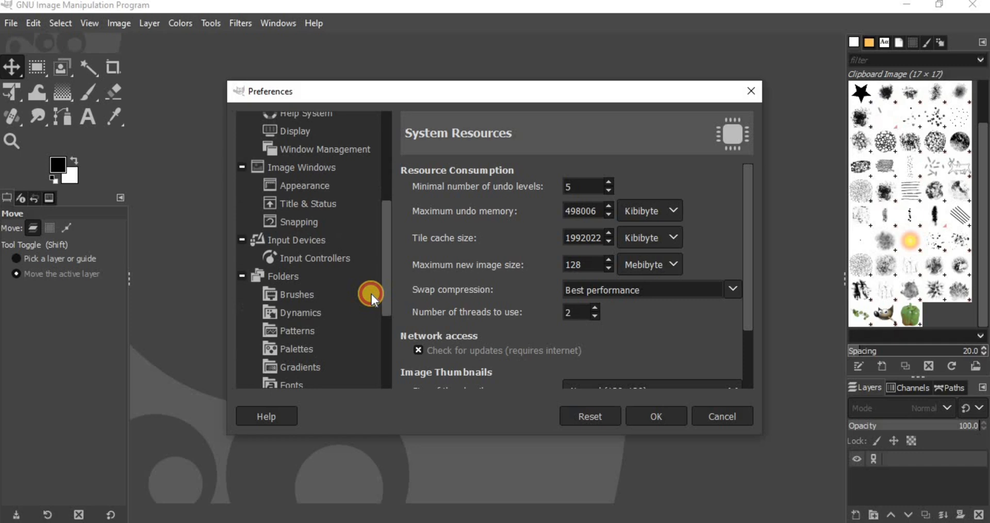
pyautogui.click(309, 289)
pyautogui.click(604, 248)
pyautogui.click(738, 207)
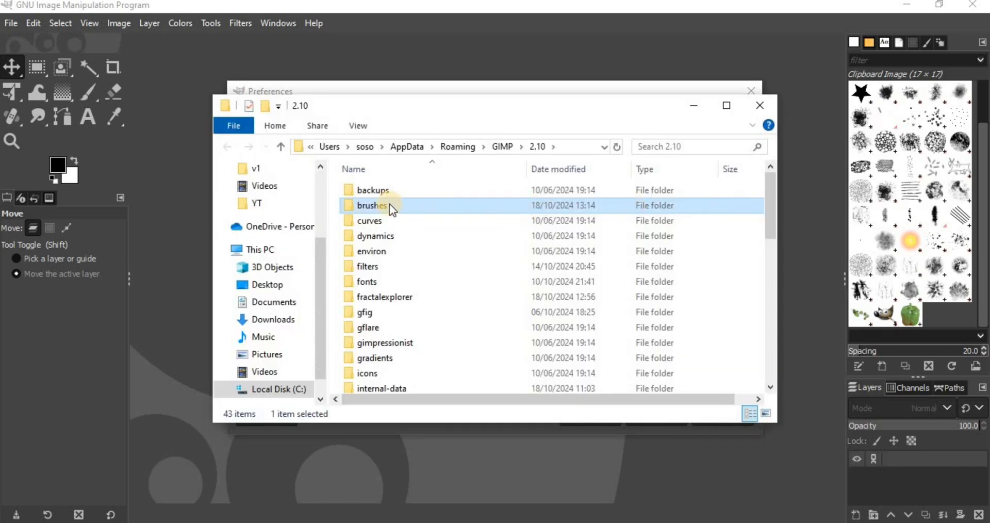
pyautogui.doubleClick(389, 204)
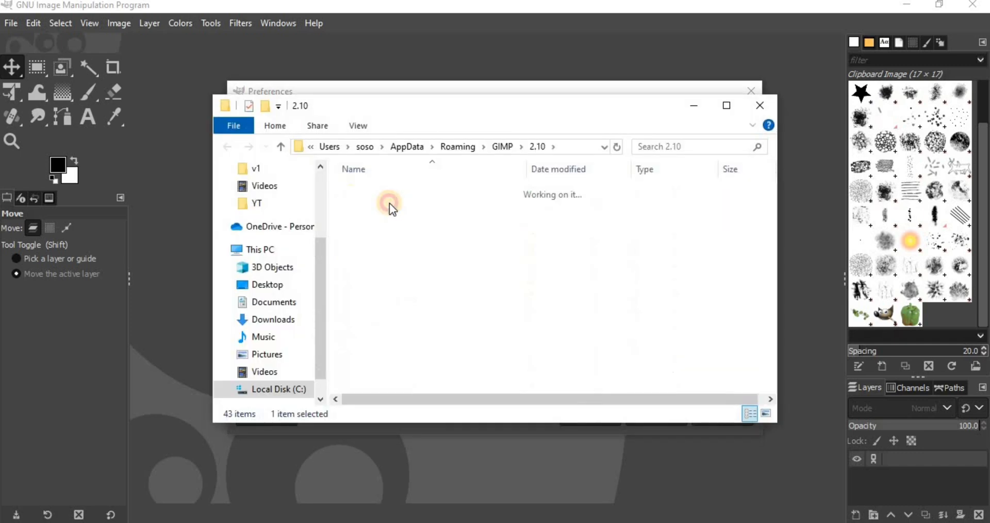
# - Copy Explosion_Brushes.abr from the opened Explosion_Brushes archive into the empty GIMP brushes folder
pyautogui.click(908, 6)
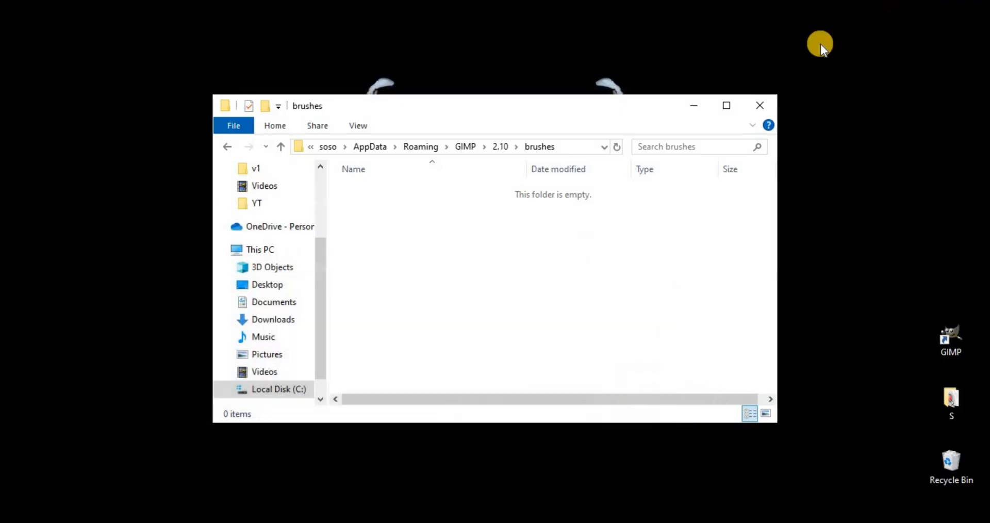
pyautogui.moveTo(611, 103); pyautogui.dragTo(822, 103)
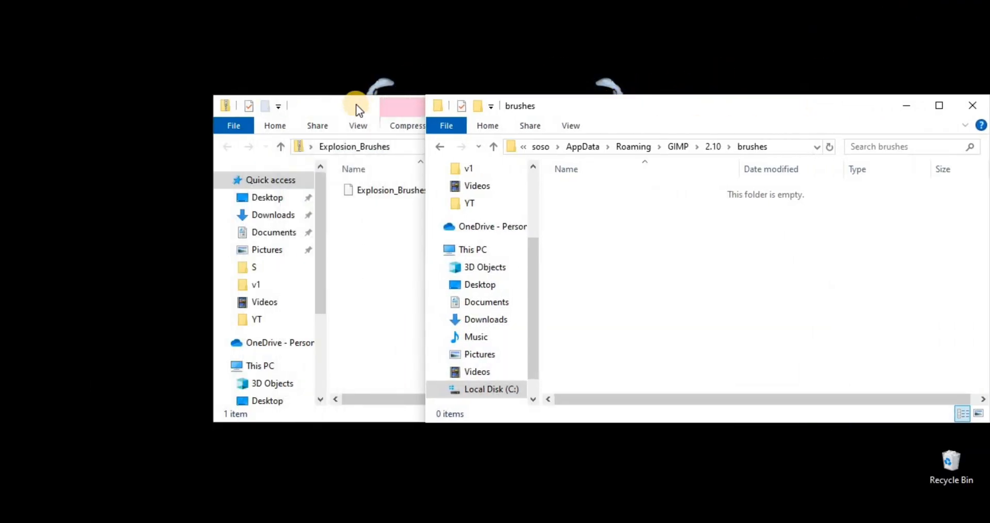
pyautogui.moveTo(356, 110); pyautogui.dragTo(165, 238)
pyautogui.moveTo(202, 320)
pyautogui.mouseDown()
pyautogui.moveTo(308, 390)
pyautogui.moveTo(768, 264)
pyautogui.mouseUp()
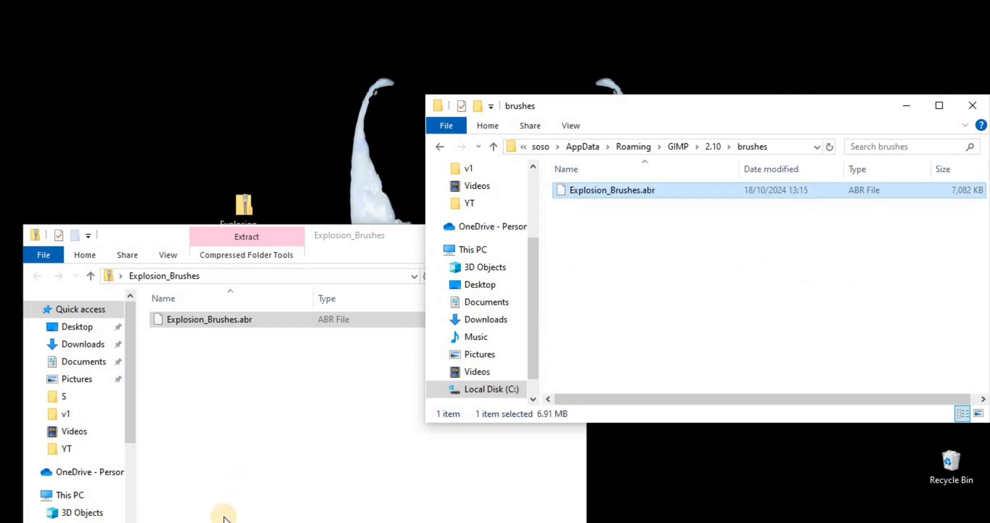
# - Switch back to GIMP, close the preferences and refresh the brush list
pyautogui.click(225, 518)
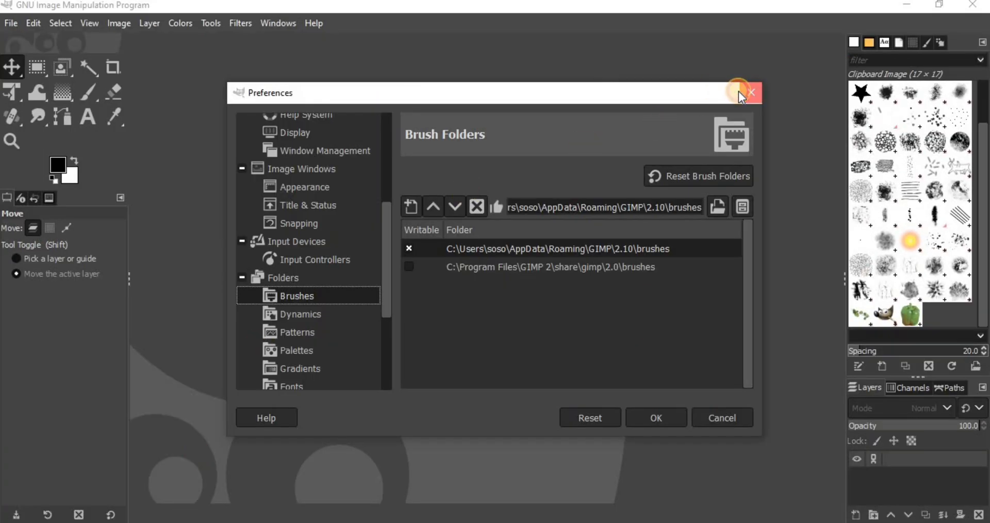
pyautogui.click(740, 93)
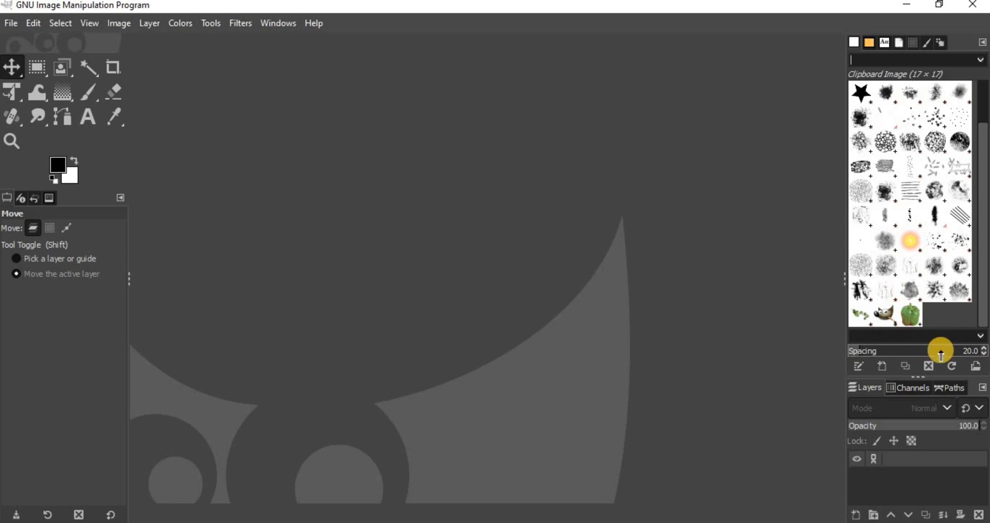
pyautogui.click(953, 365)
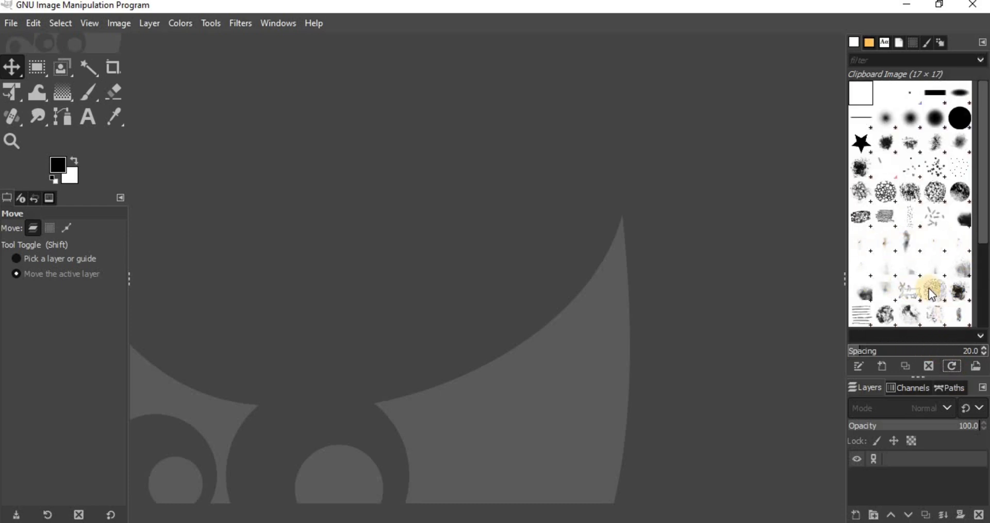
# - Select the Explosion_Brushes.abr-002 brush and create a new blank 1920x1080 image
pyautogui.click(864, 251)
pyautogui.click(11, 22)
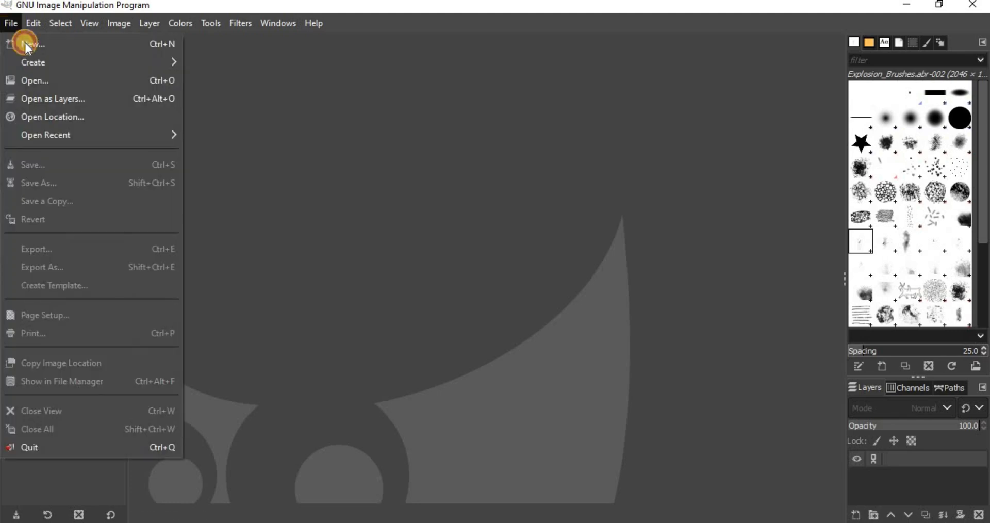
pyautogui.click(25, 43)
pyautogui.click(526, 345)
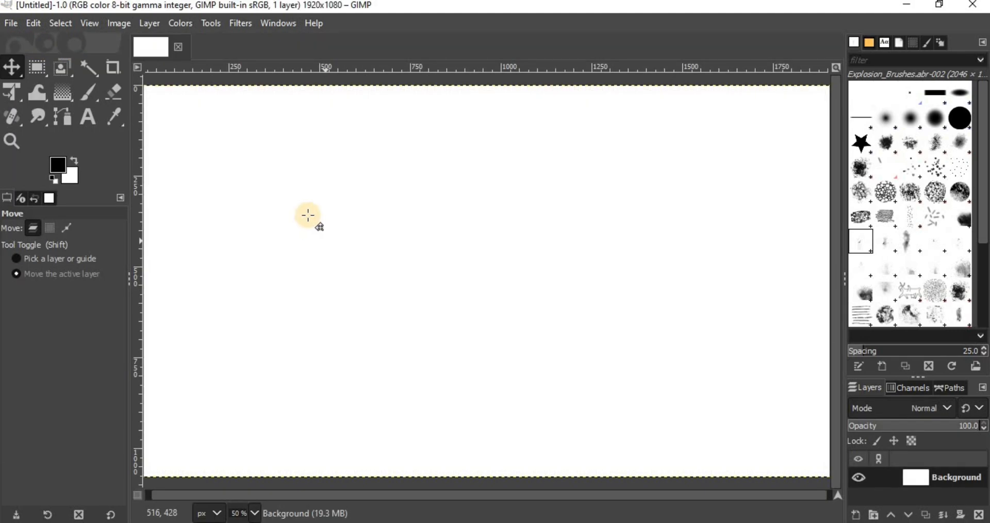
# - Stamp the Explosion_Brushes.abr-004 brush onto the canvas with the Paintbrush tool
pyautogui.click(89, 93)
pyautogui.click(910, 241)
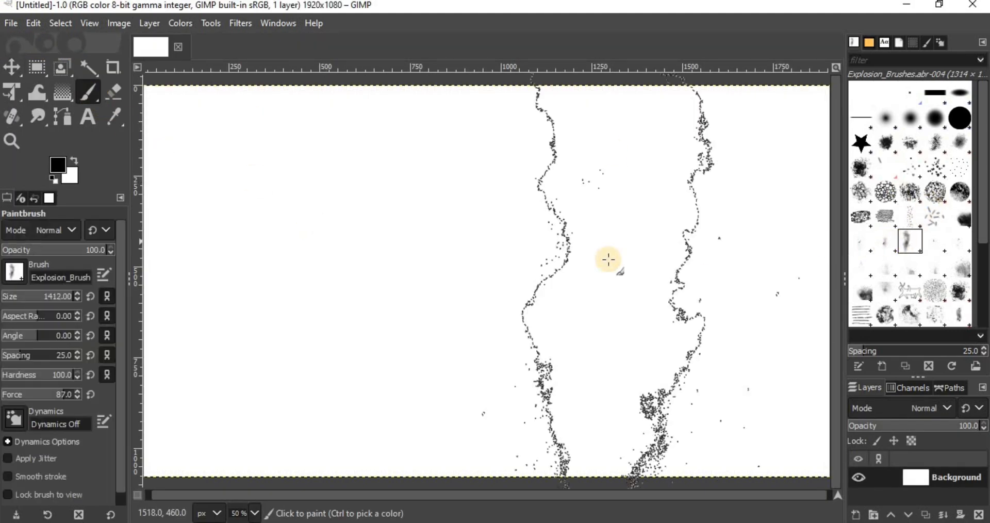
pyautogui.click(539, 259)
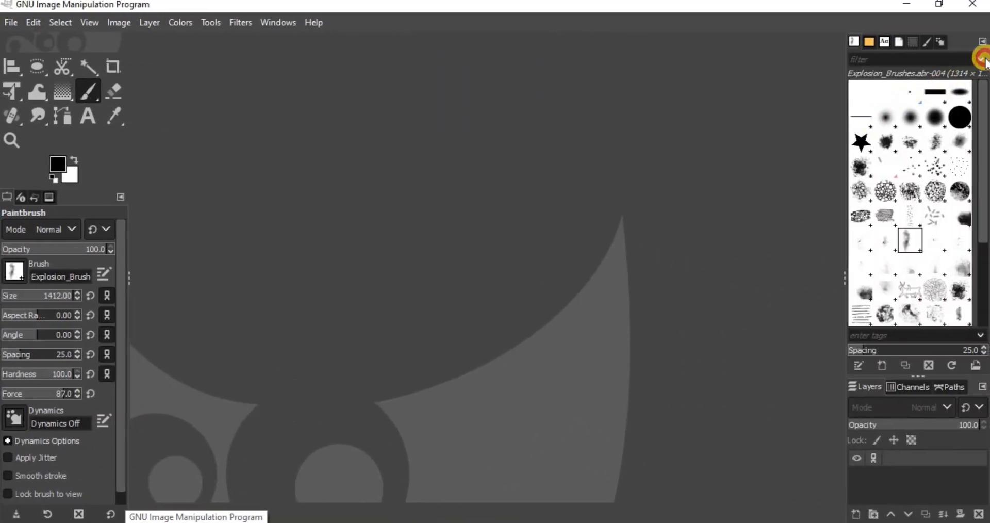
# - Check the brush tag filters and reopen the writable user brushes folder from the Brush Folders preferences
pyautogui.click(980, 59)
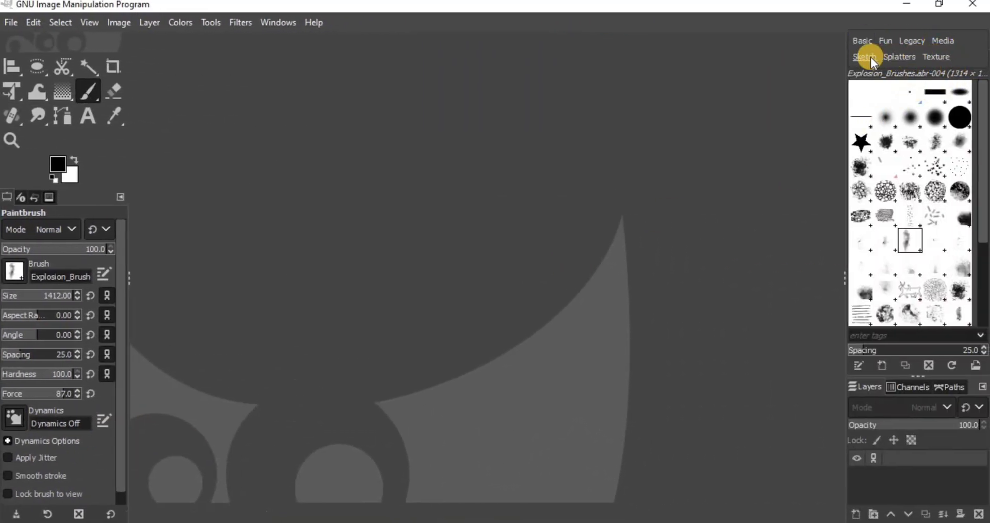
pyautogui.click(31, 22)
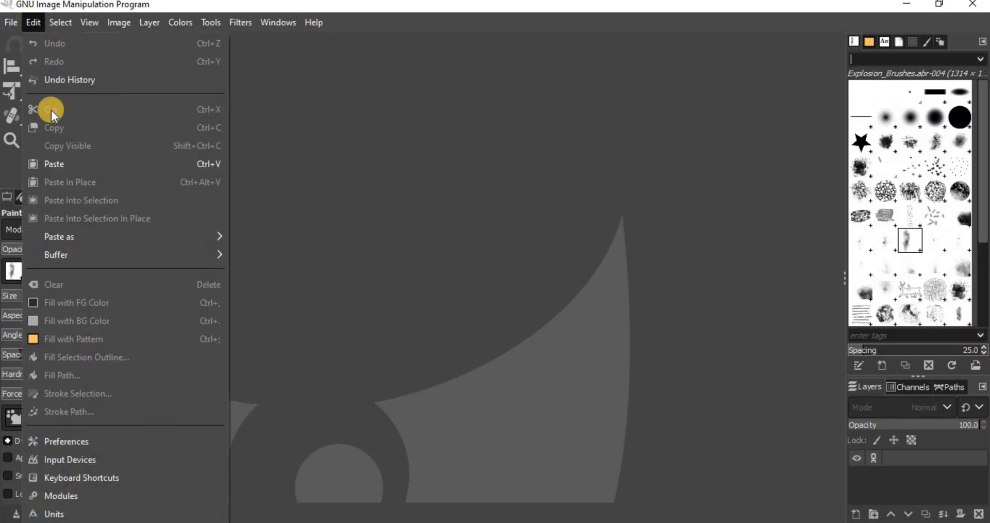
pyautogui.click(53, 434)
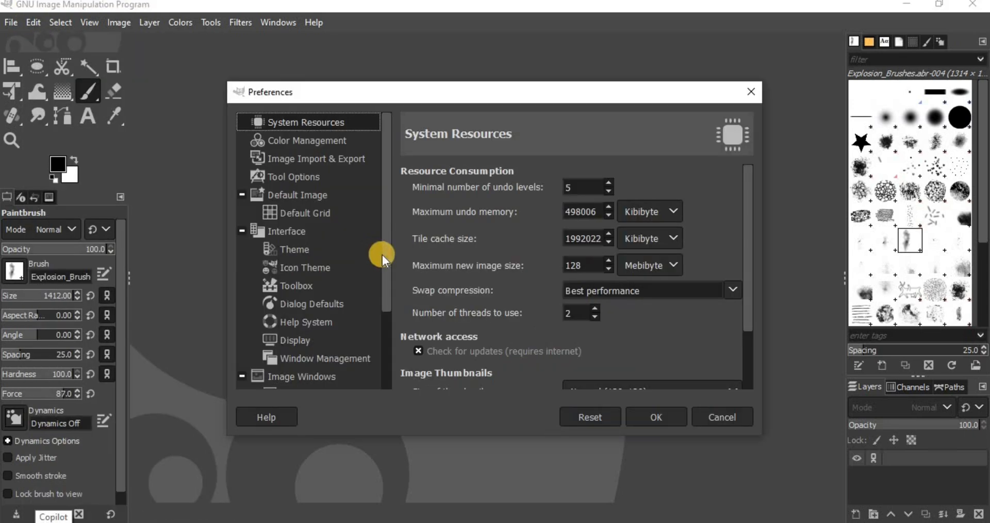
pyautogui.moveTo(382, 255); pyautogui.dragTo(386, 367)
pyautogui.click(242, 380)
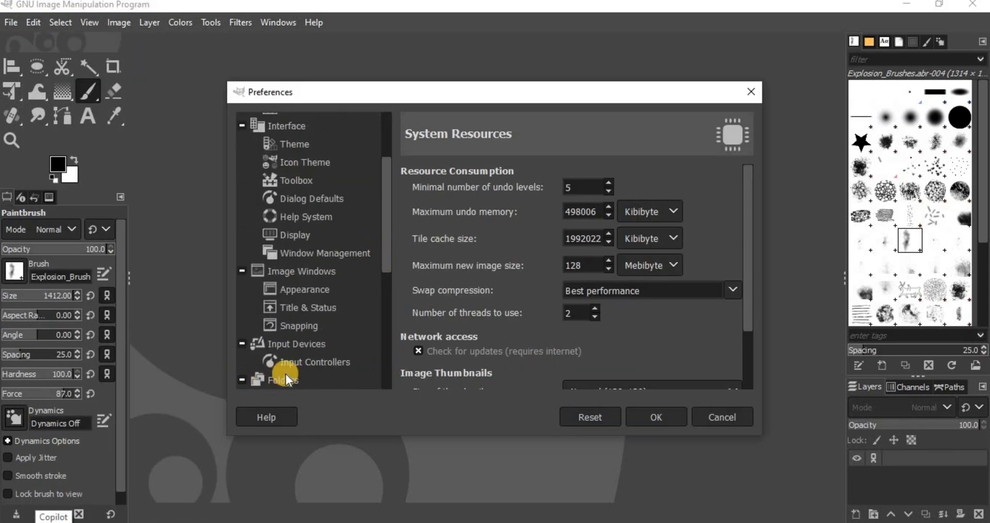
pyautogui.moveTo(386, 259); pyautogui.dragTo(373, 293)
pyautogui.click(299, 334)
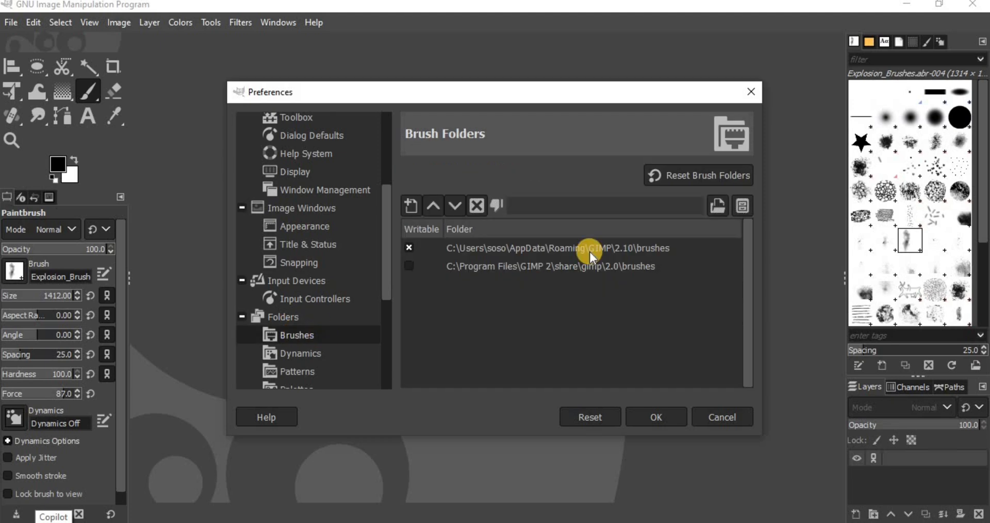
pyautogui.click(640, 246)
pyautogui.click(739, 208)
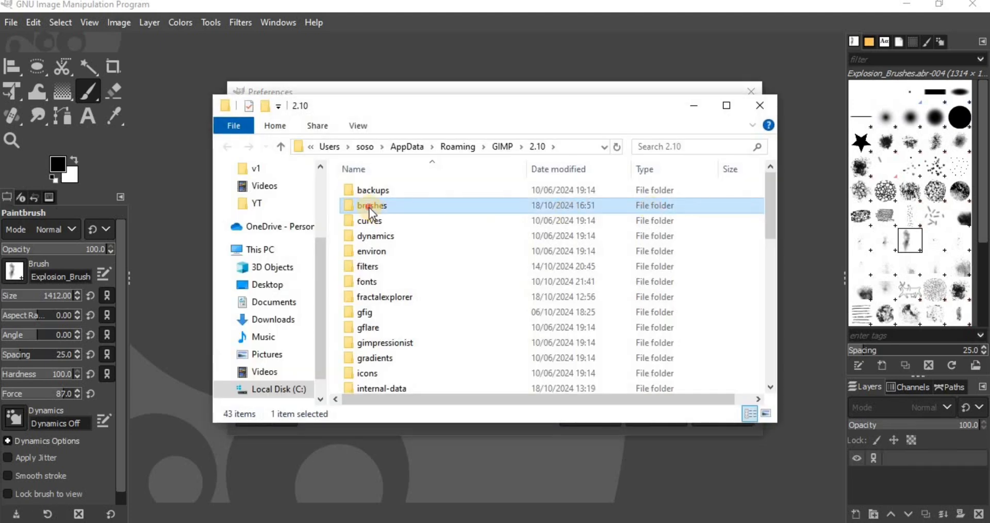
pyautogui.doubleClick(369, 207)
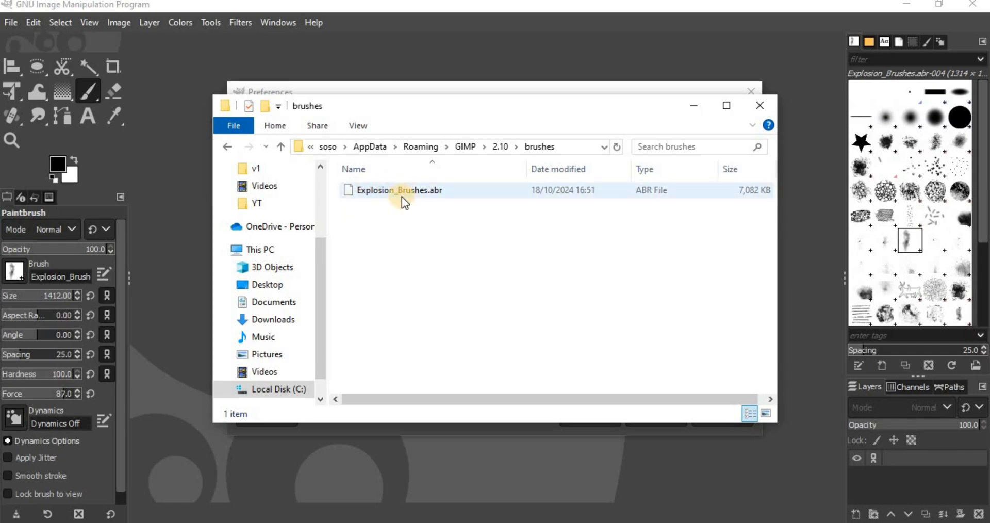
# - Create a folder named explosion inside the brushes folder and move Explosion_Brushes.abr into it
pyautogui.click(905, 6)
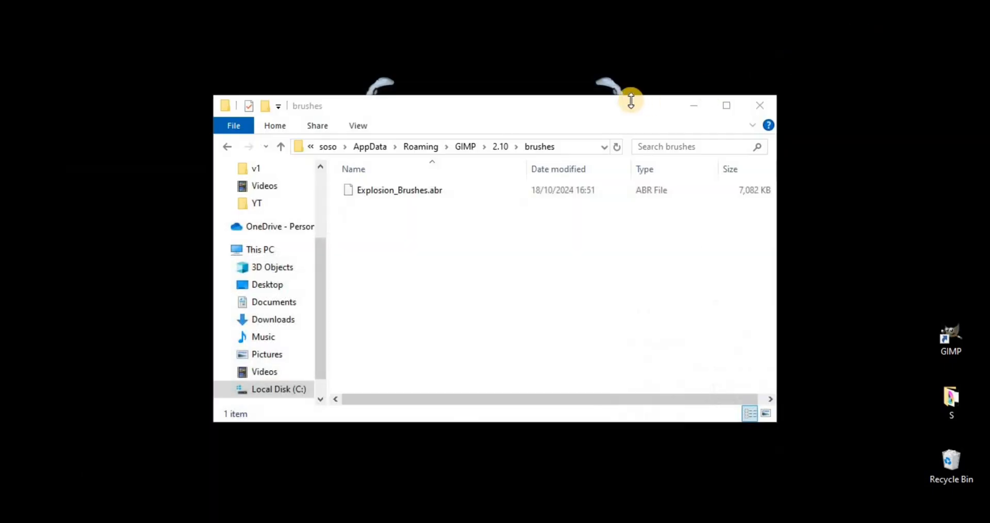
pyautogui.moveTo(623, 108); pyautogui.dragTo(735, 108)
pyautogui.rightClick(628, 227)
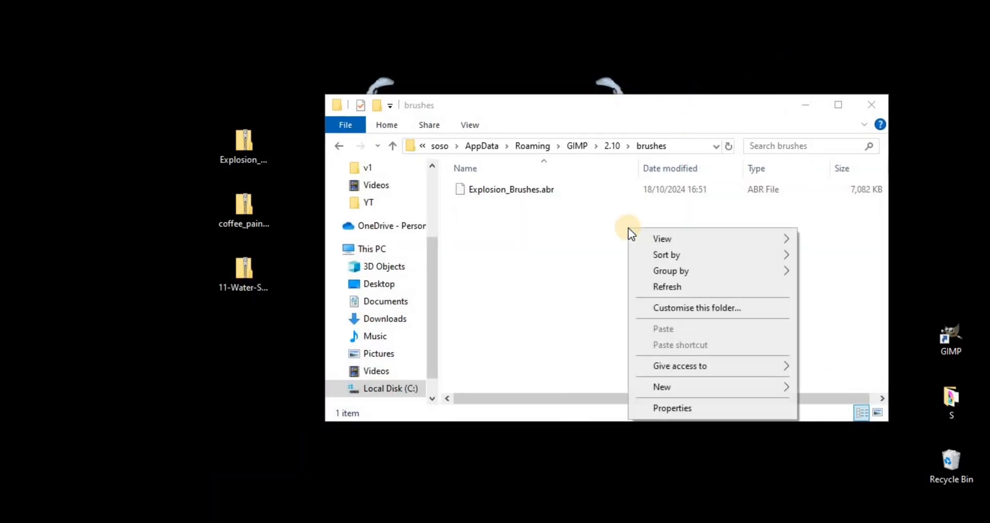
pyautogui.moveTo(689, 389)
pyautogui.click(809, 385)
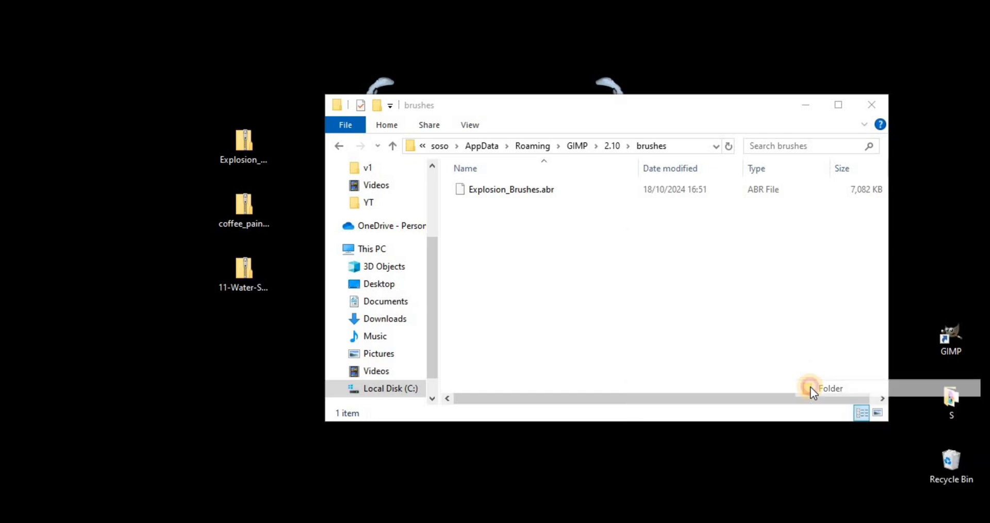
pyautogui.write('ex')
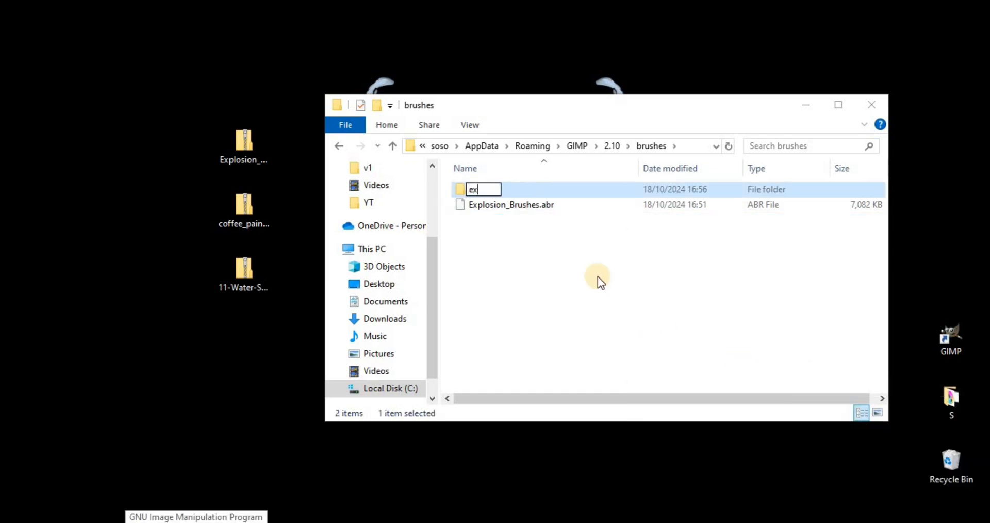
pyautogui.write('plosion')
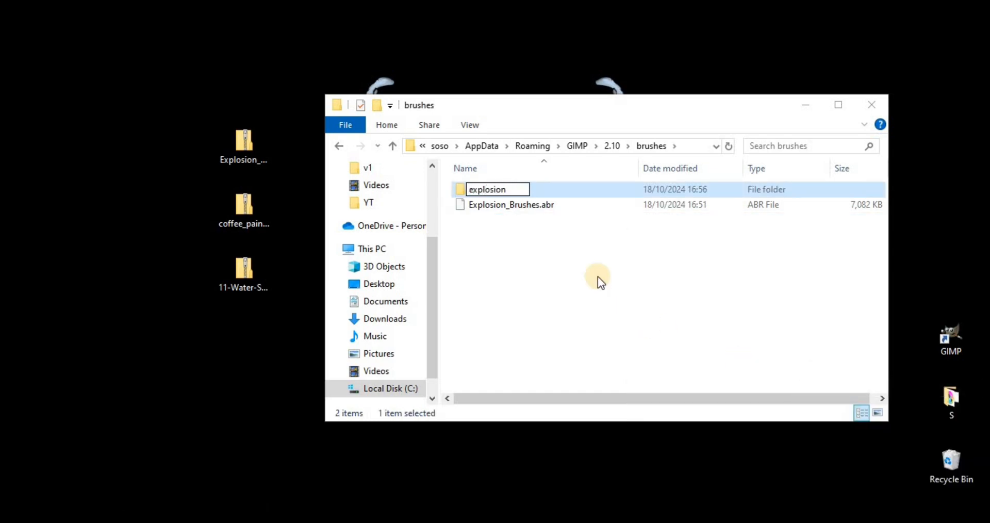
pyautogui.click(484, 240)
pyautogui.moveTo(488, 205); pyautogui.dragTo(487, 191)
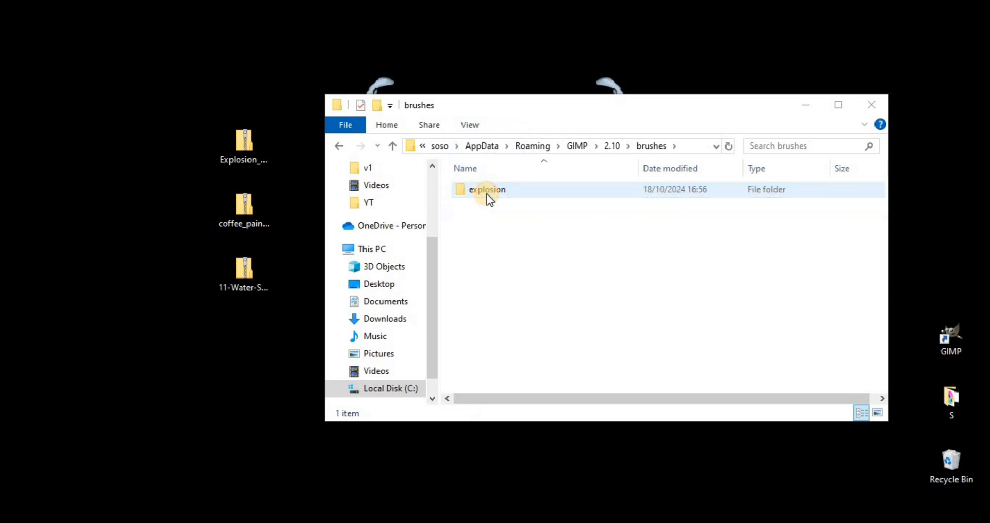
# - Create a second folder named coffee inside the brushes folder
pyautogui.rightClick(496, 256)
pyautogui.moveTo(575, 428)
pyautogui.click(683, 431)
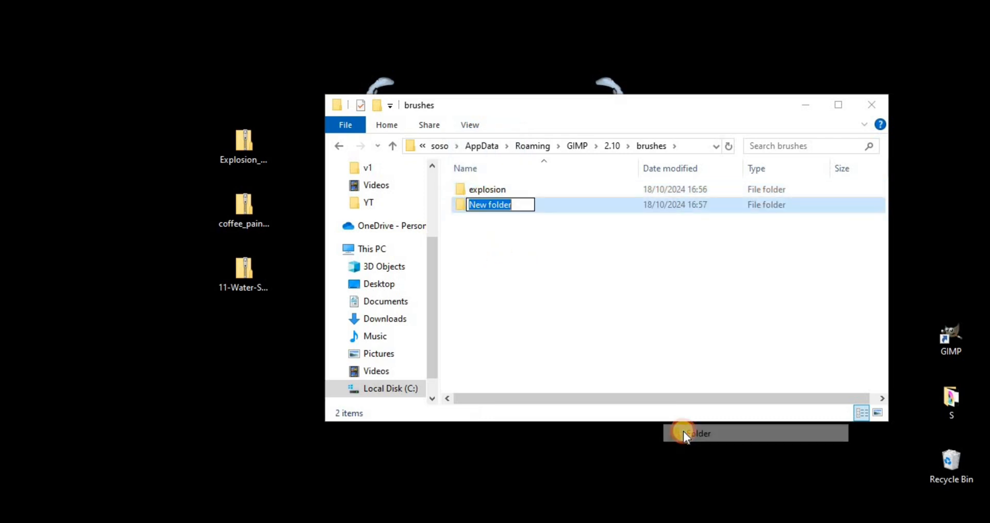
pyautogui.write('coffee')
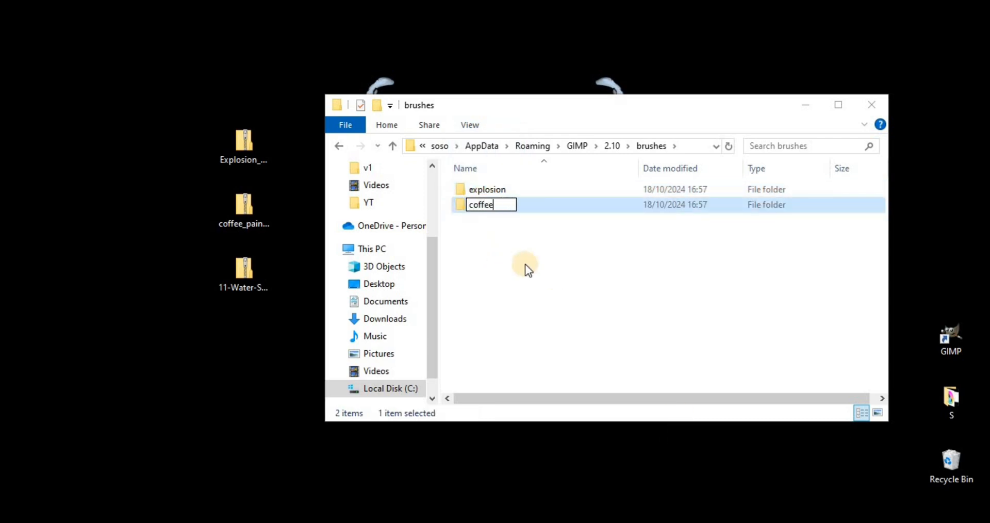
pyautogui.press('Return')
# - Copy both coffee paint brush ABR files from their desktop archive into the coffee folder, check them there and close the archive
pyautogui.doubleClick(259, 213)
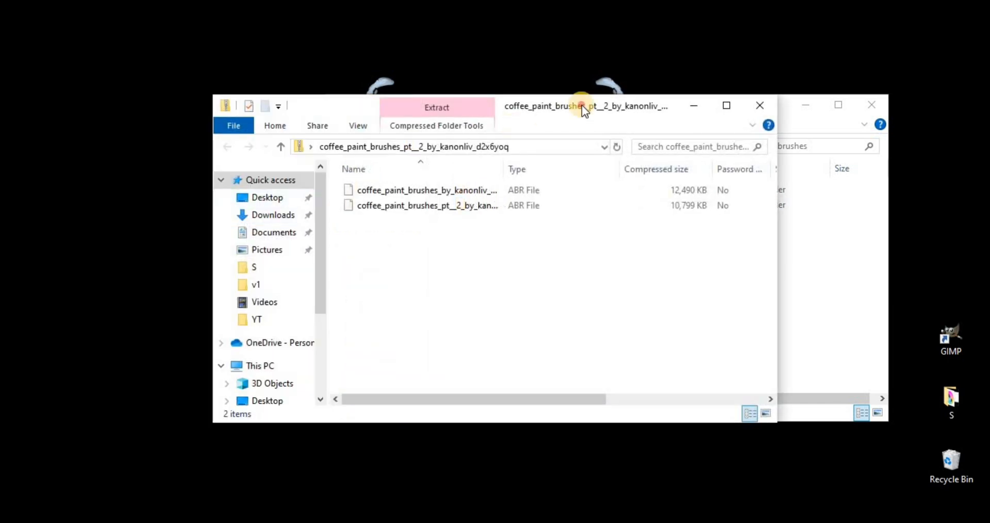
pyautogui.moveTo(582, 104); pyautogui.dragTo(399, 211)
pyautogui.moveTo(317, 352)
pyautogui.mouseDown()
pyautogui.moveTo(290, 300)
pyautogui.moveTo(606, 335)
pyautogui.moveTo(487, 191)
pyautogui.mouseUp()
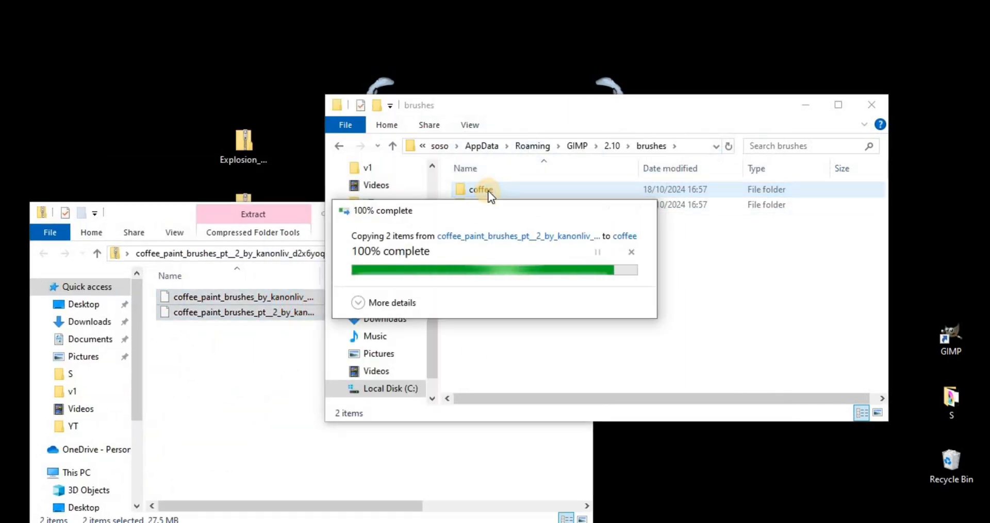
pyautogui.doubleClick(488, 190)
pyautogui.click(339, 146)
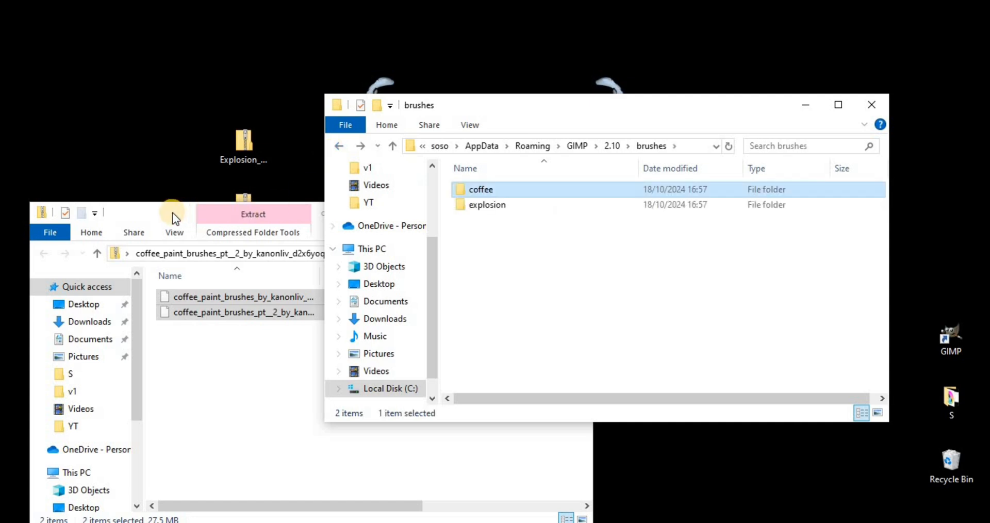
pyautogui.click(176, 218)
pyautogui.click(581, 215)
# - Create a third folder named water splash inside the brushes folder
pyautogui.rightClick(542, 259)
pyautogui.moveTo(670, 421)
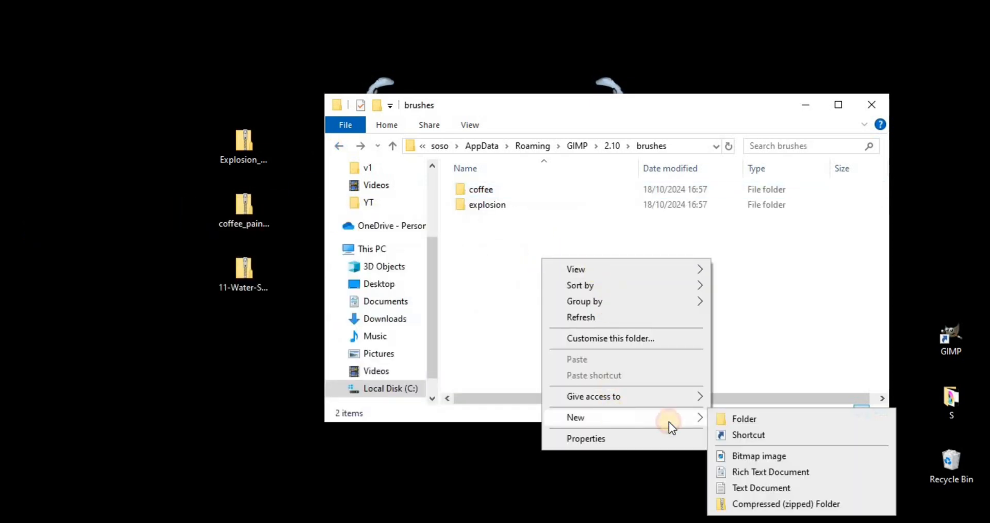
pyautogui.click(744, 419)
pyautogui.write('water splash')
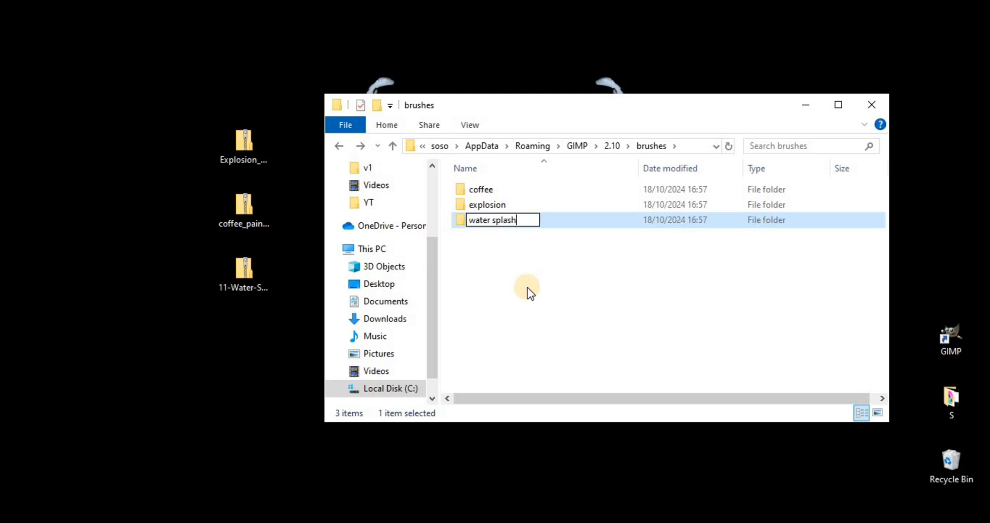
pyautogui.press('Return')
pyautogui.click(527, 287)
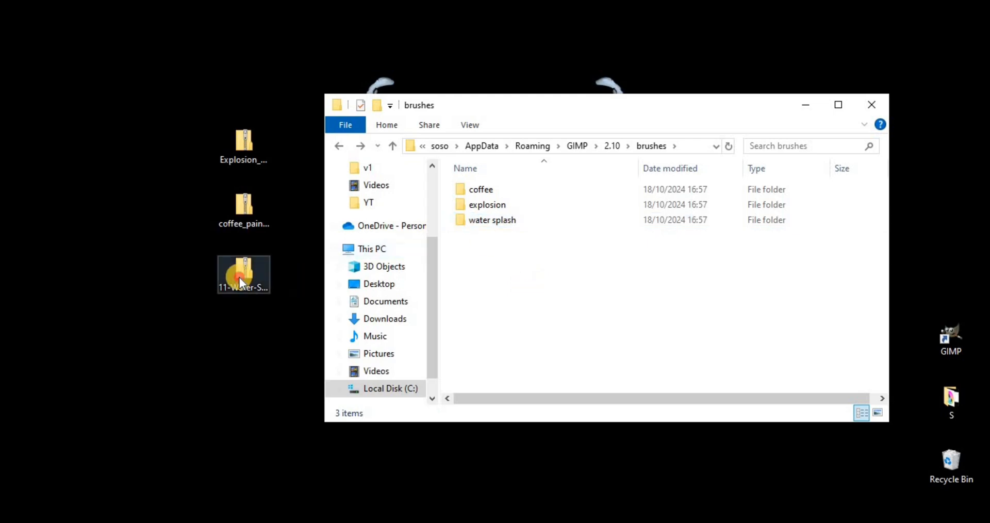
# - Copy the ABR file from the 11-Water-Splash-Brushes-by-You-The-Designer desktop archive into the water splash folder, then return to the brushes folder
pyautogui.doubleClick(241, 274)
pyautogui.moveTo(532, 128); pyautogui.dragTo(300, 286)
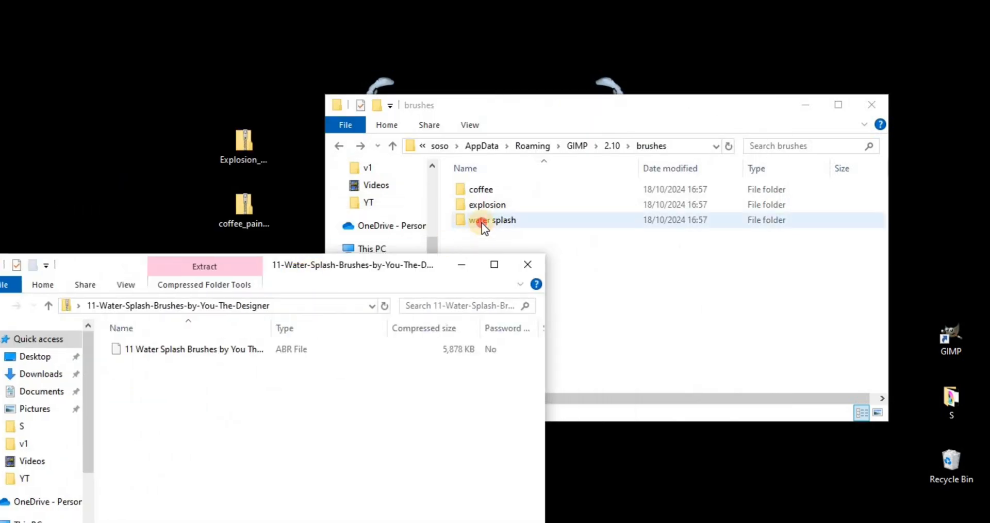
pyautogui.doubleClick(482, 223)
pyautogui.moveTo(232, 349)
pyautogui.mouseDown()
pyautogui.moveTo(460, 339)
pyautogui.moveTo(438, 192)
pyautogui.mouseUp()
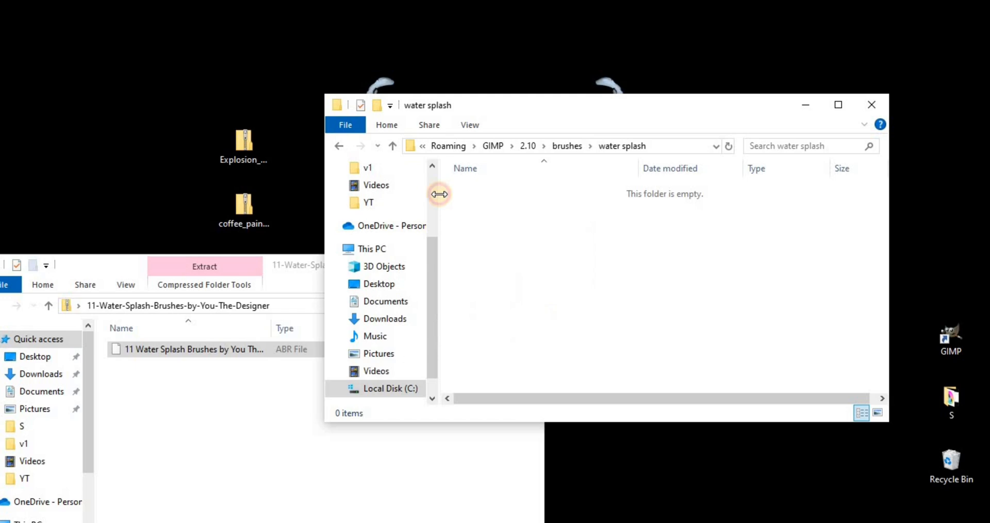
pyautogui.click(338, 146)
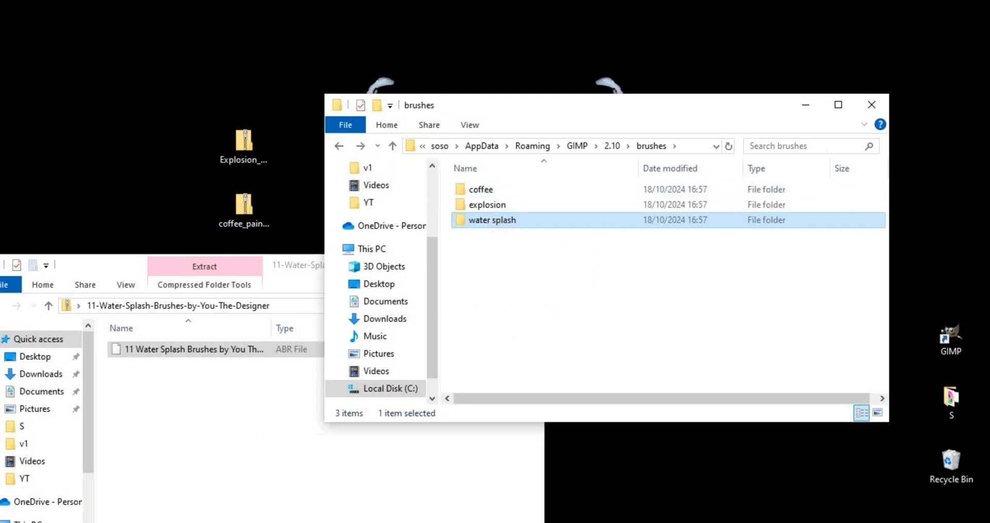
# - Switch to GIMP and refresh the brush list to load the brushes from the new folders
pyautogui.click(150, 522)
pyautogui.click(751, 93)
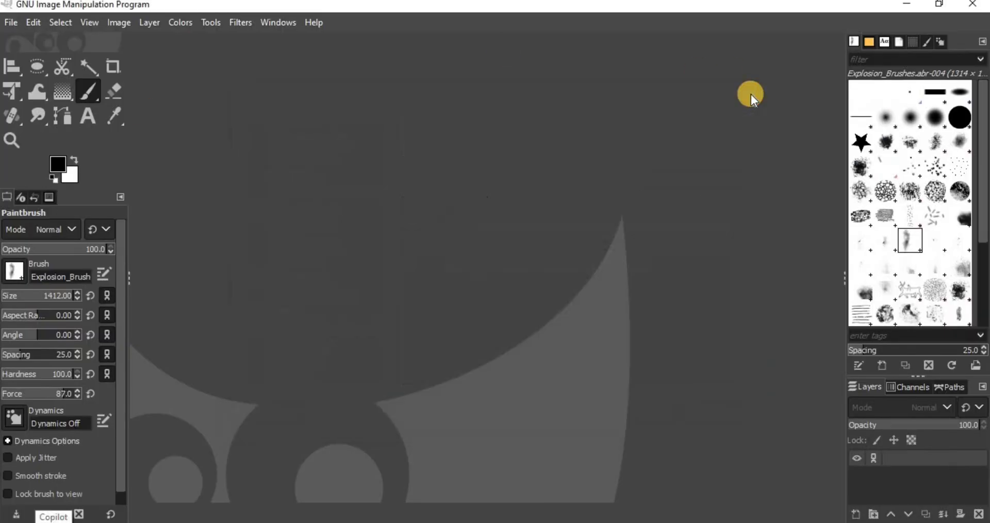
pyautogui.scroll(-4, 917, 201)
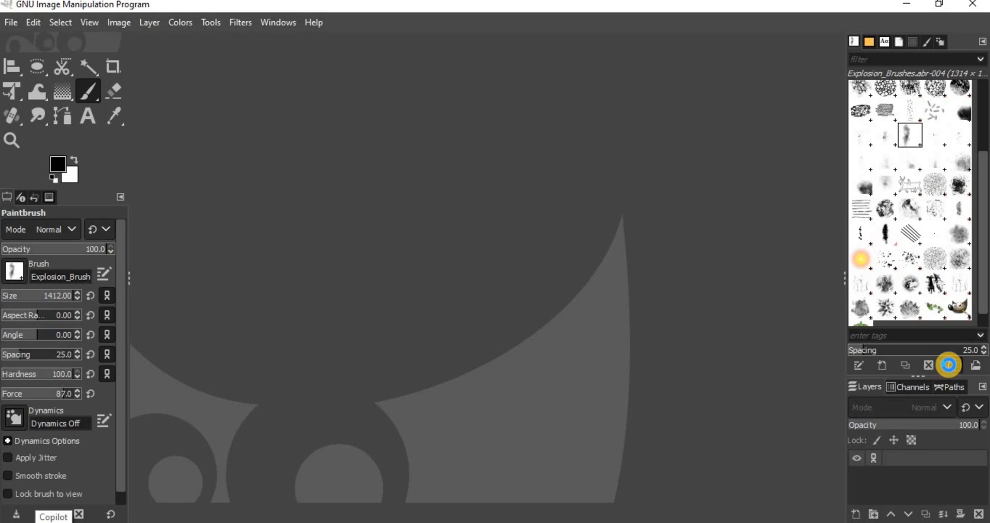
pyautogui.click(949, 365)
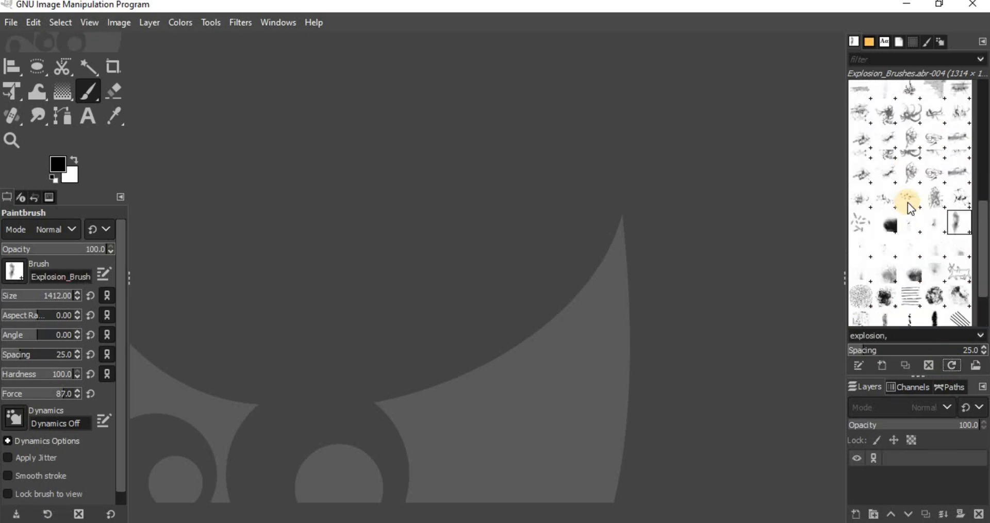
# - Filter the brushes by the explosion, coffee and water splash tags one after another, leaving water splash as the active filter
pyautogui.click(980, 59)
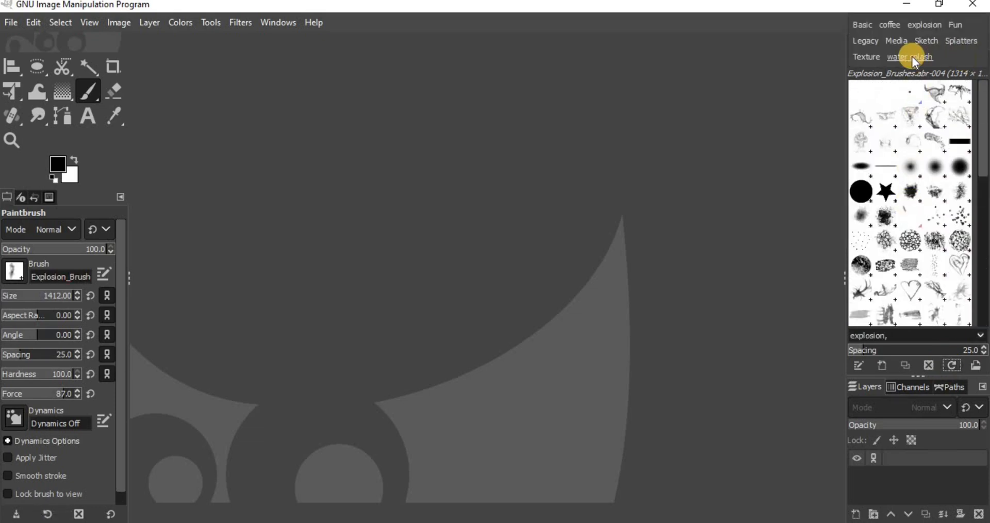
pyautogui.click(927, 24)
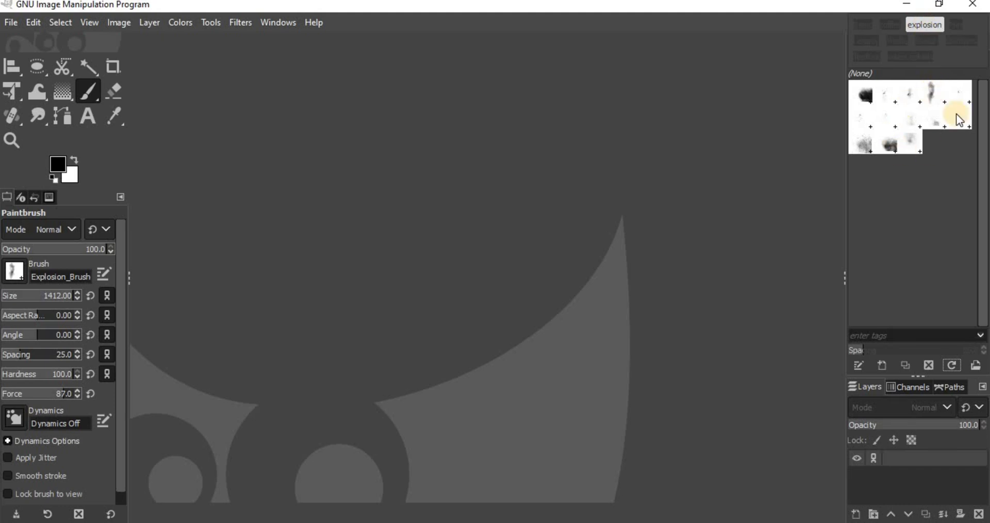
pyautogui.click(925, 26)
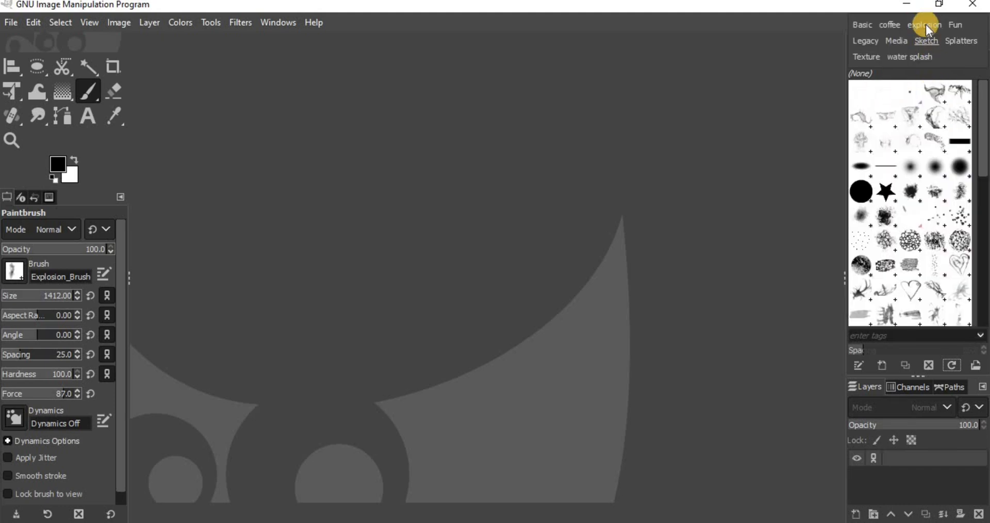
pyautogui.click(895, 24)
pyautogui.click(893, 24)
pyautogui.click(902, 58)
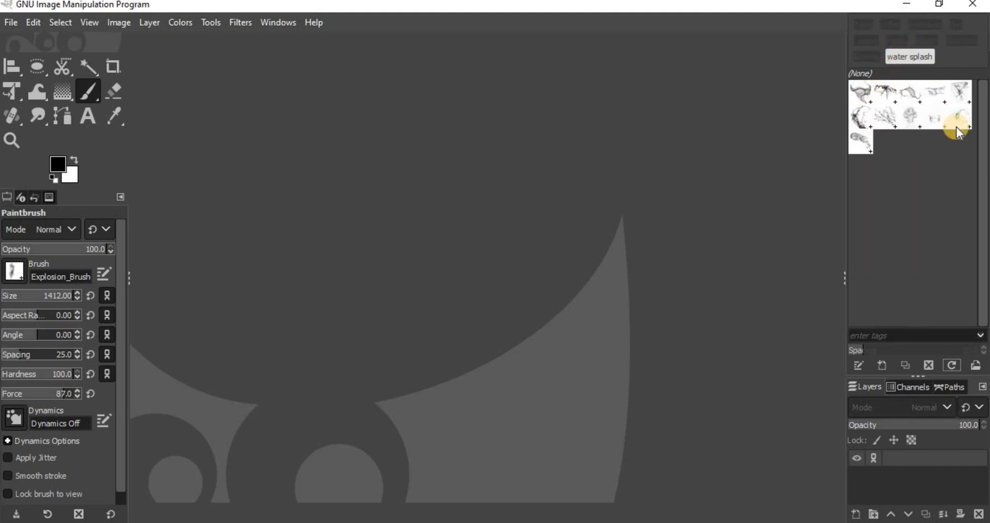
# - Create a new image and stamp the first water splash brush on the canvas
pyautogui.click(14, 25)
pyautogui.click(29, 41)
pyautogui.click(540, 342)
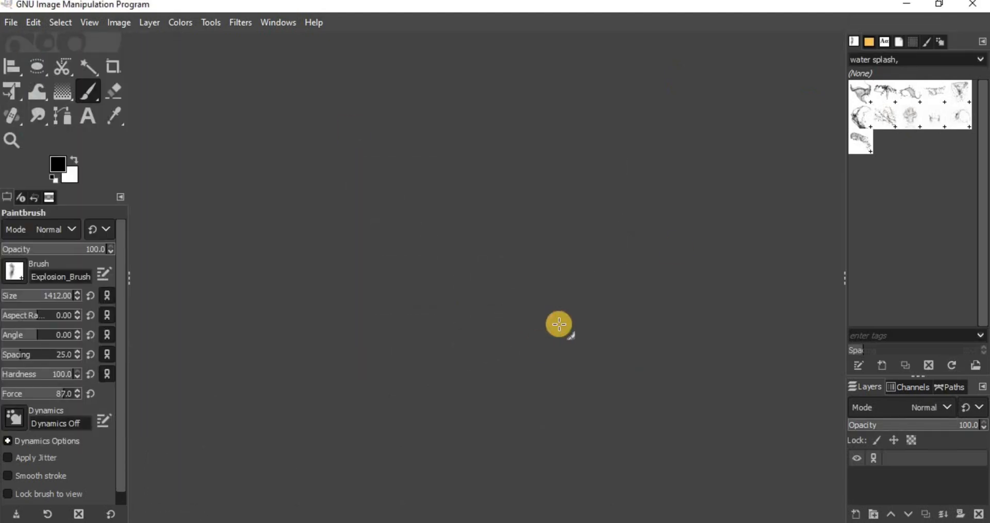
pyautogui.click(637, 130)
pyautogui.click(861, 93)
pyautogui.click(462, 274)
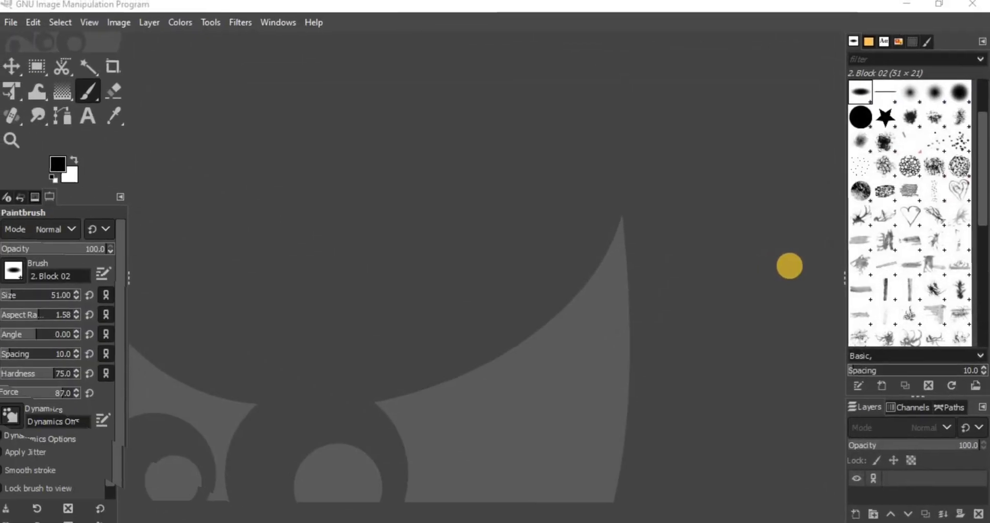
# - Add the tags cute and heart to the outlined heart coffee brush, and the tag heart to the sketchy heart brush
pyautogui.click(910, 215)
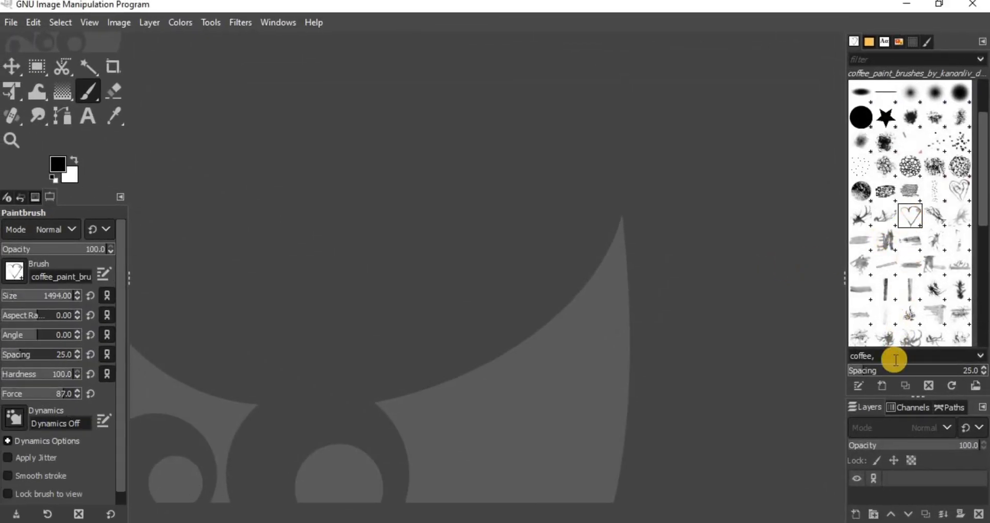
pyautogui.write('cute, heart,')
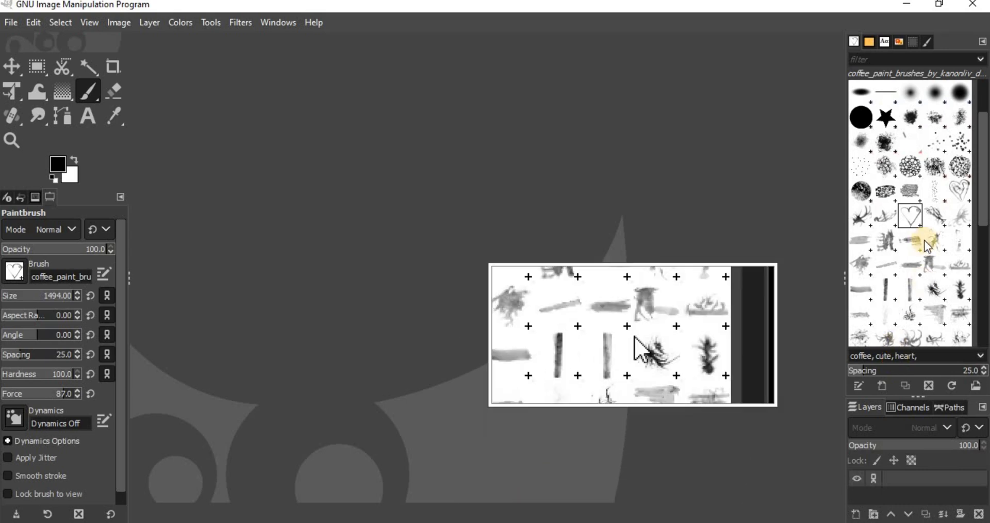
pyautogui.click(958, 191)
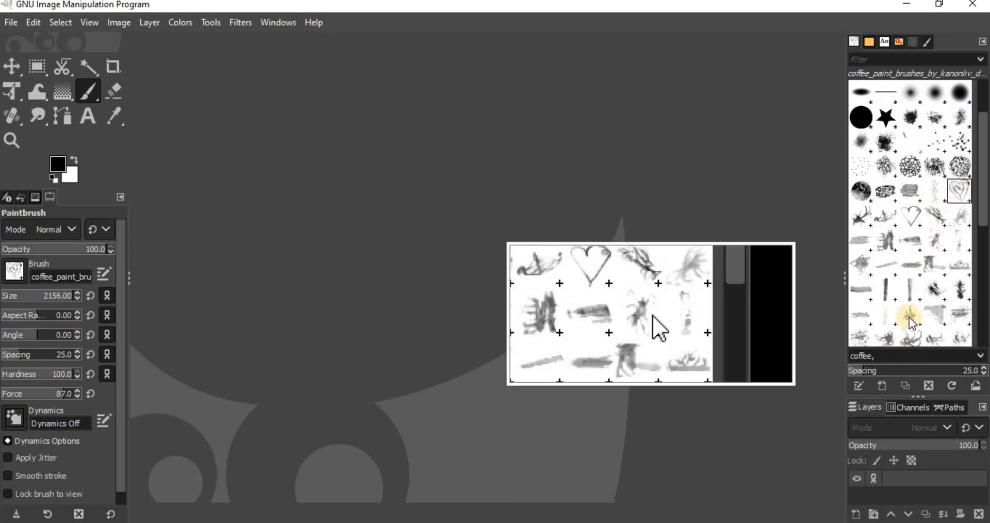
pyautogui.click(894, 359)
pyautogui.write('heart')
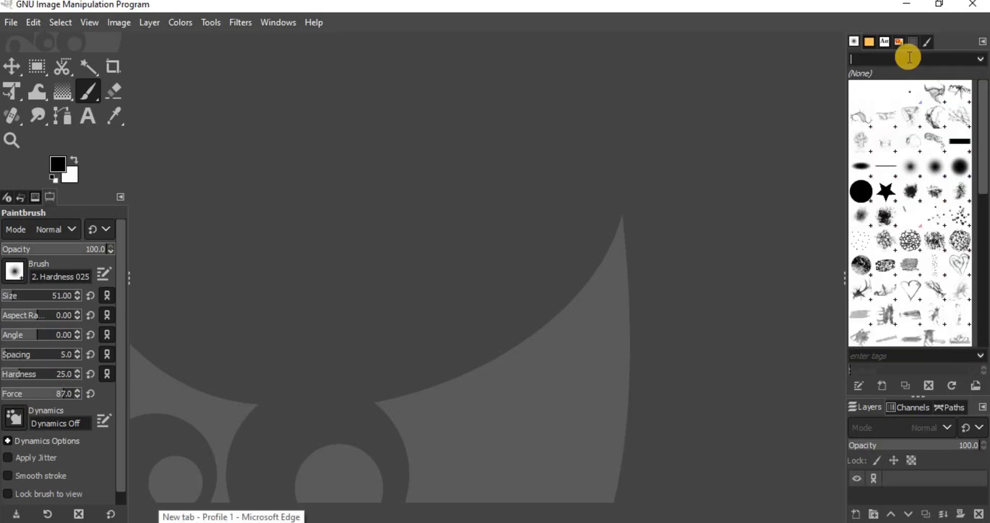
# - Filter the brushes by the tag cute, and replace the filter with heart
pyautogui.click(908, 59)
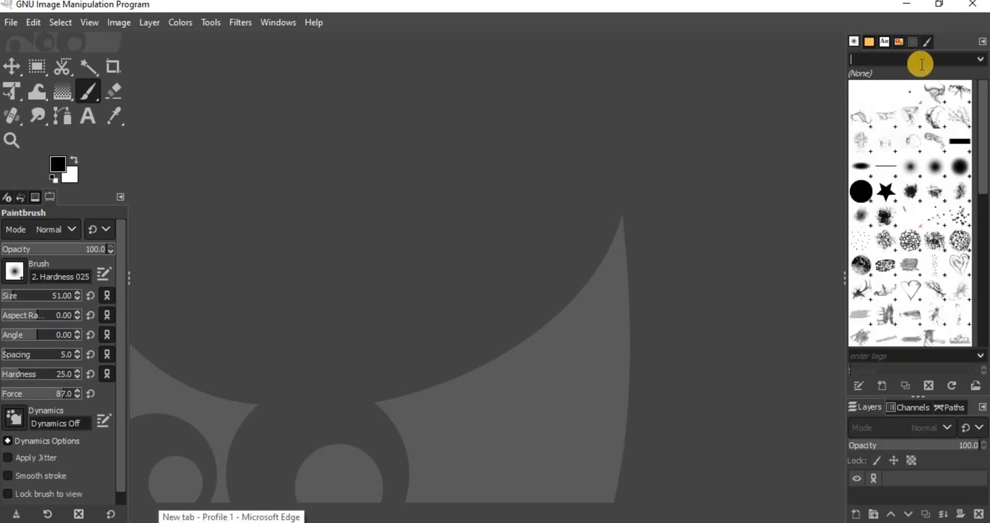
pyautogui.write('cute')
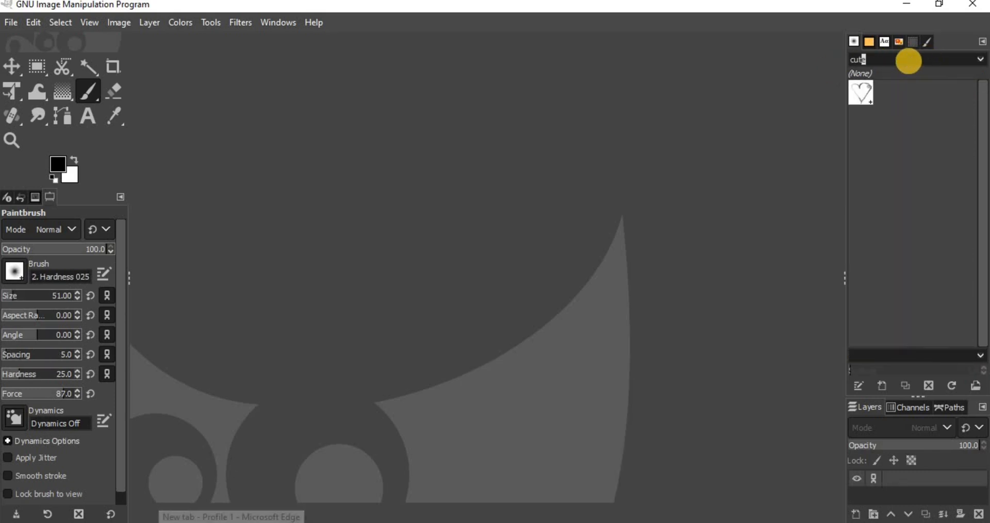
pyautogui.press('BackSpace')
pyautogui.press('BackSpace')
pyautogui.press('BackSpace')
pyautogui.press('BackSpace')
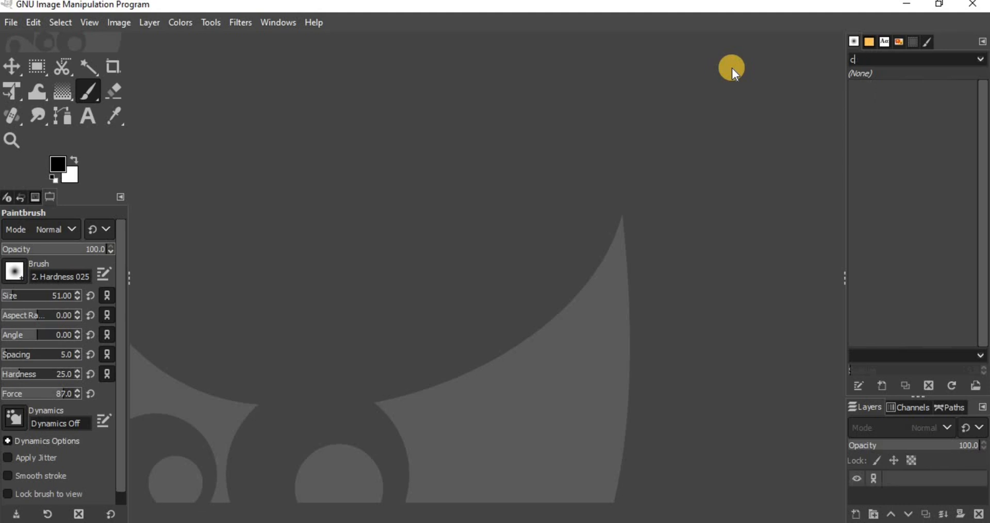
pyautogui.write('heart')
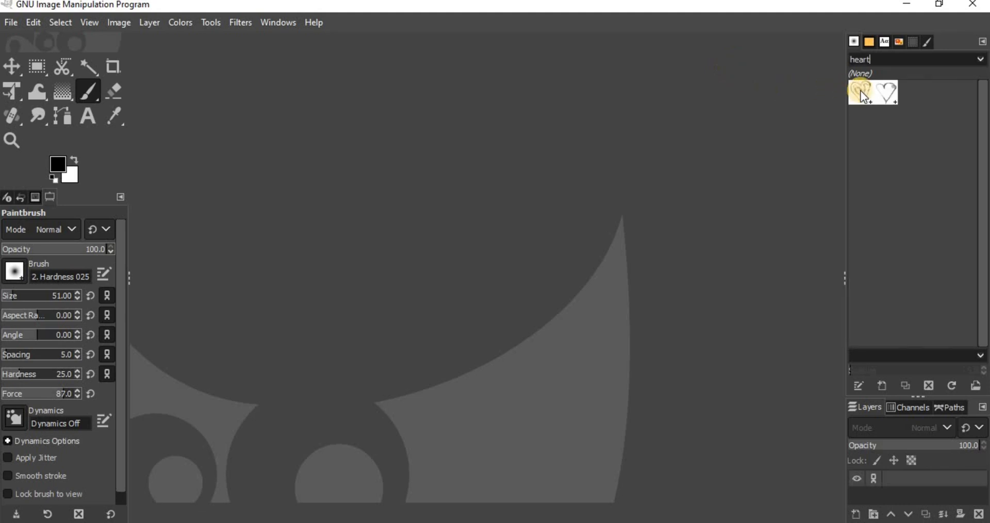
# - Narrow the brush filter to brushes carrying both the heart and cute tags
pyautogui.click(977, 60)
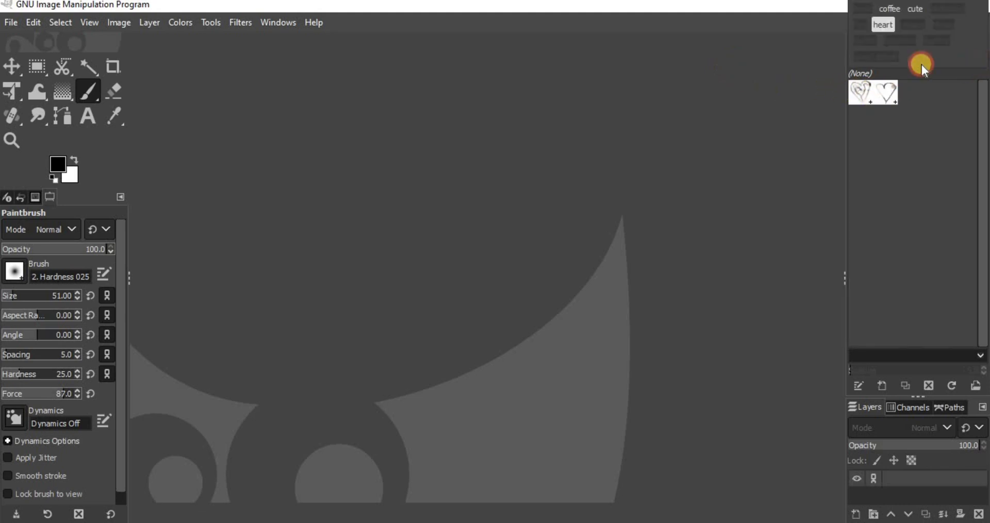
pyautogui.click(884, 24)
pyautogui.click(885, 24)
pyautogui.click(915, 9)
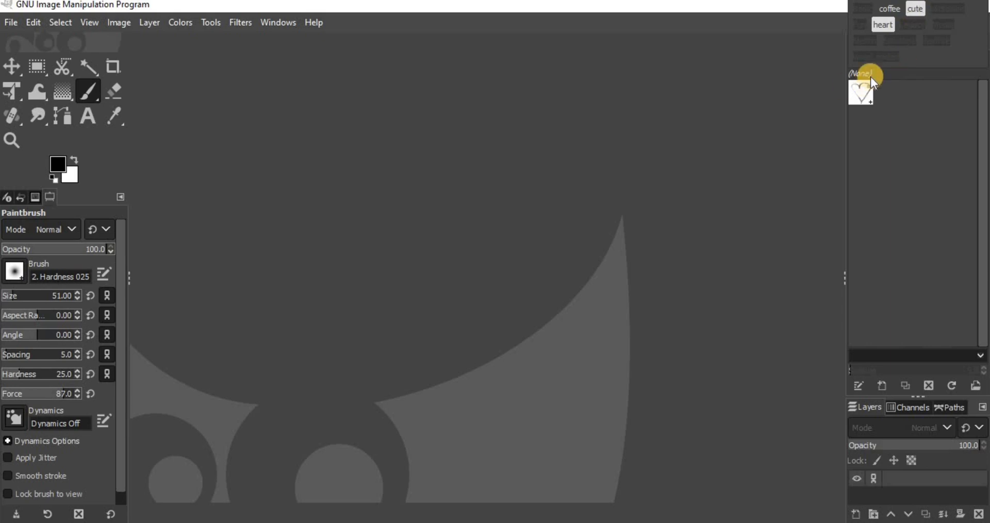
pyautogui.click(697, 156)
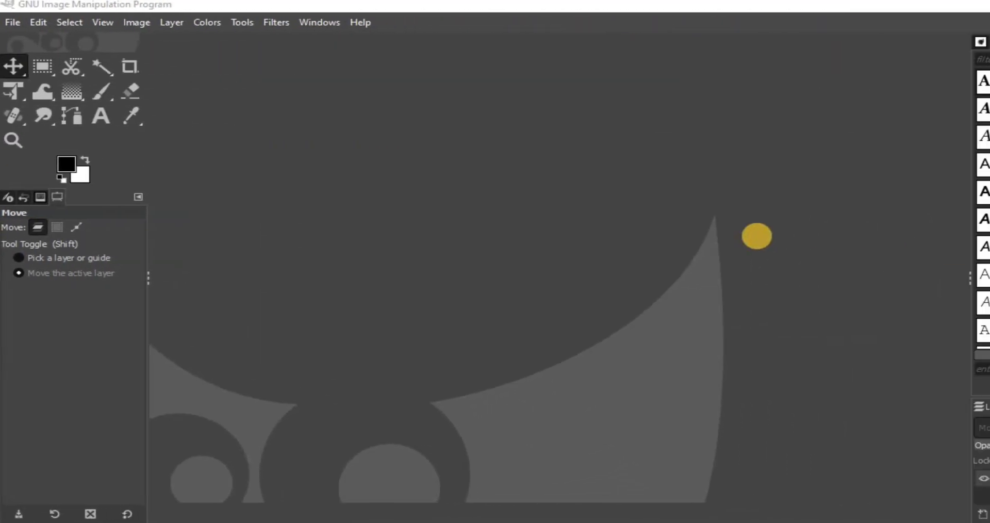
# - Return to the brush list and check the delete option for the outlined heart coffee brush
pyautogui.click(854, 42)
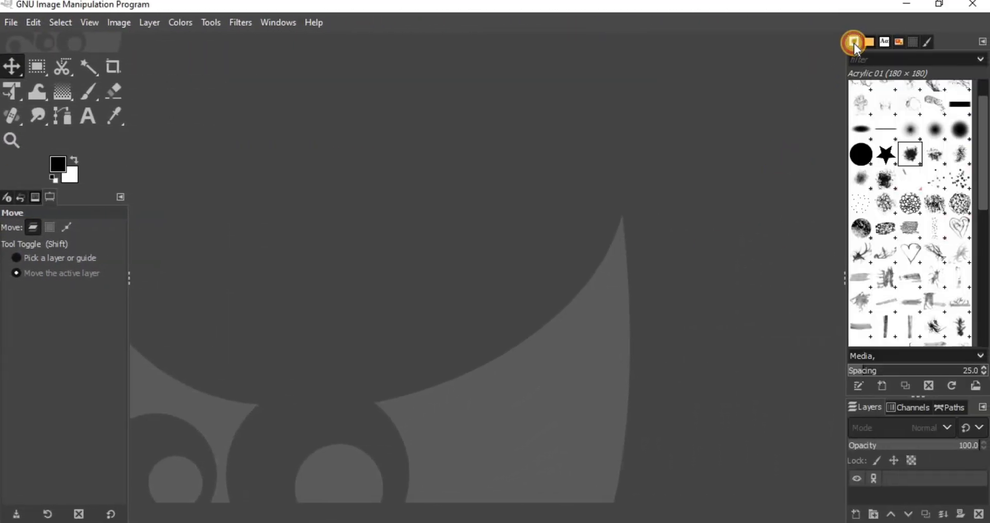
pyautogui.rightClick(911, 252)
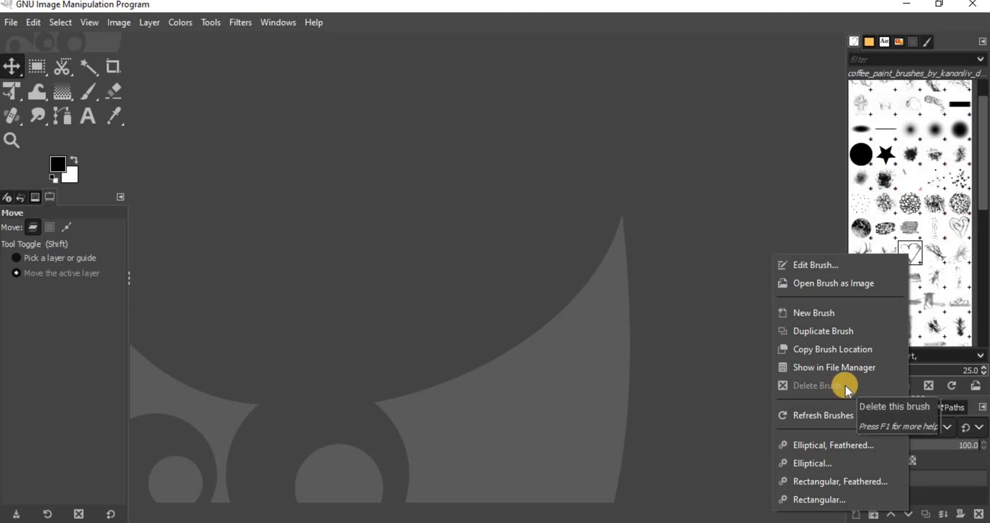
# - Open the writable user brushes folder in the file manager from the Brush Folders preferences
pyautogui.click(34, 23)
pyautogui.click(87, 438)
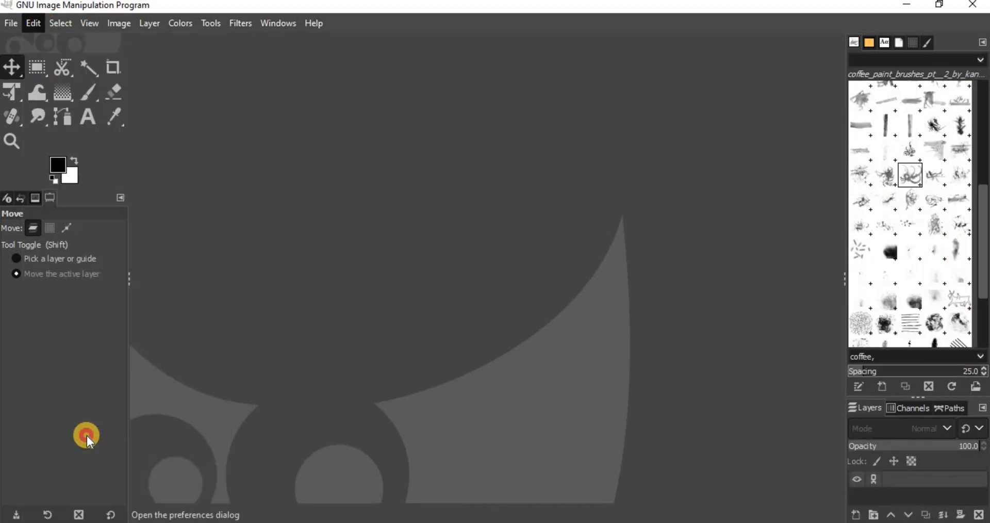
pyautogui.scroll(-2, 336, 284)
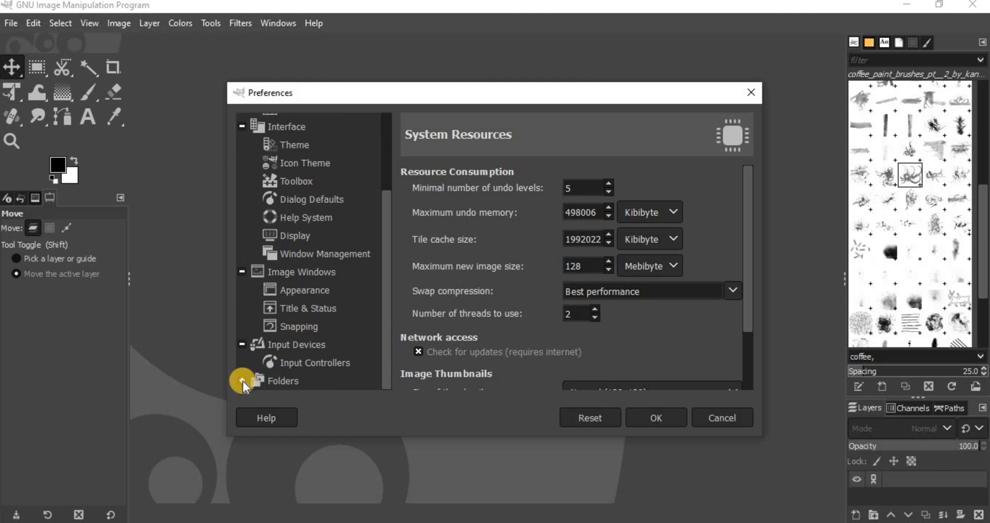
pyautogui.click(242, 380)
pyautogui.scroll(-3, 388, 267)
pyautogui.click(316, 335)
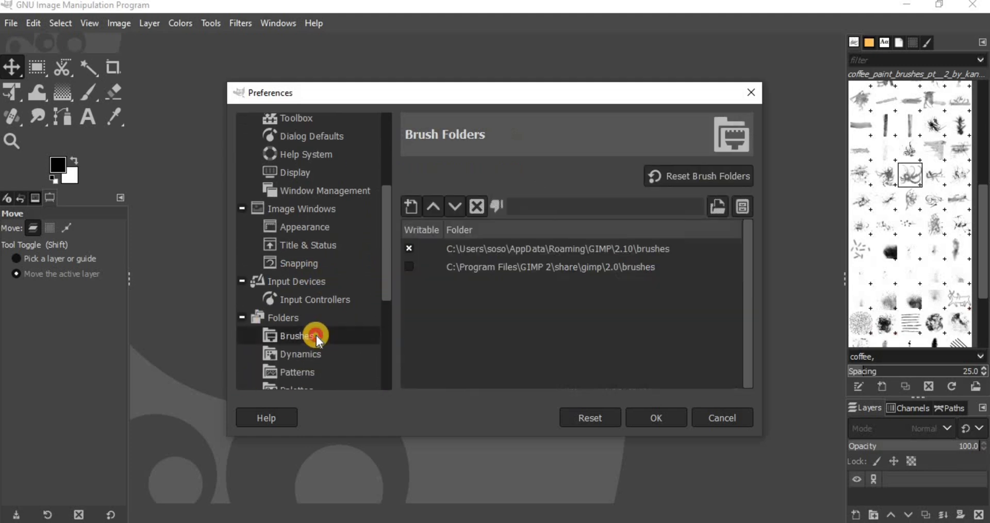
pyautogui.click(606, 246)
pyautogui.click(741, 207)
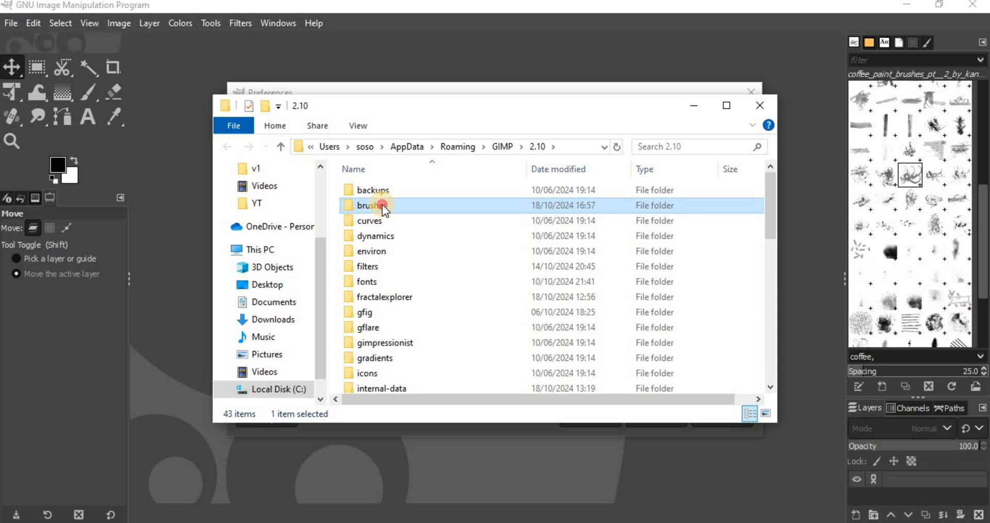
# - Open the explosion subfolder of the user brushes folder and delete Explosion_Brushes.abr
pyautogui.doubleClick(383, 205)
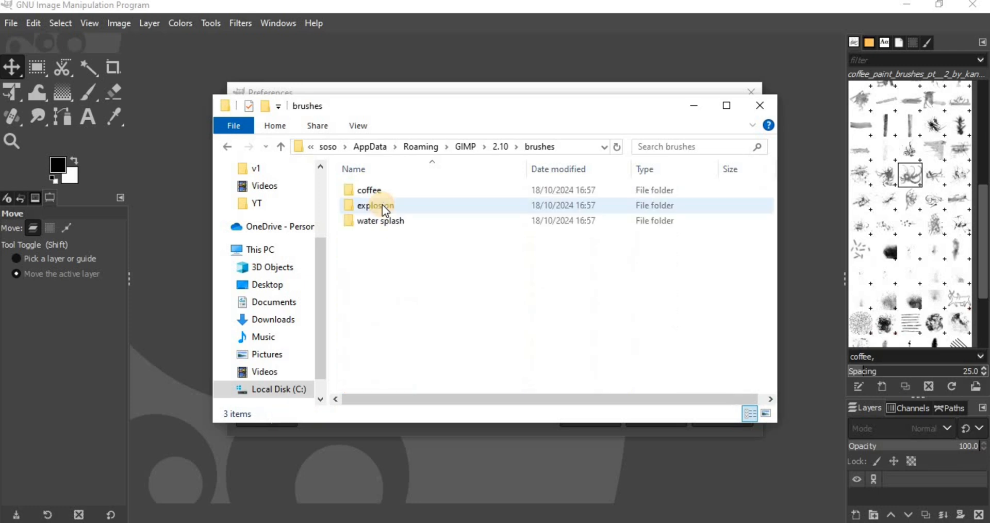
pyautogui.doubleClick(383, 205)
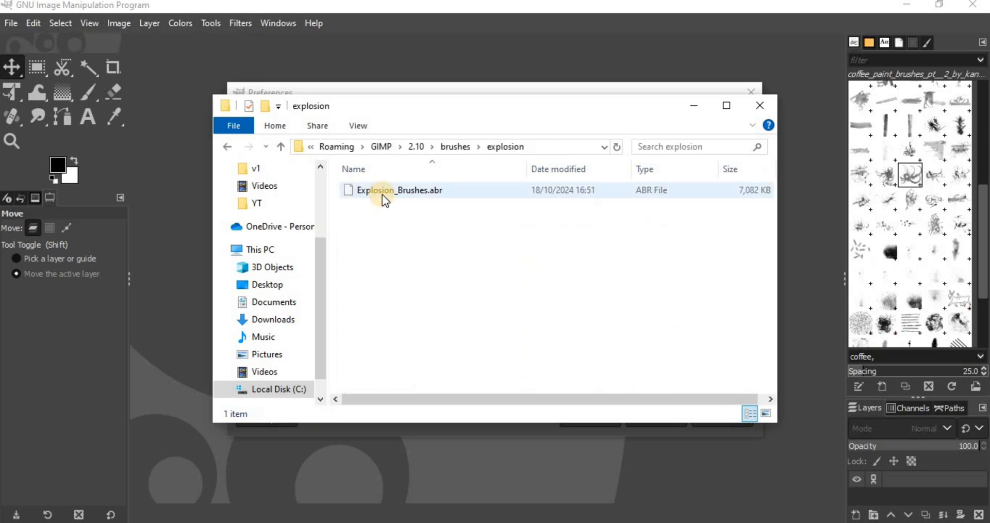
pyautogui.rightClick(382, 194)
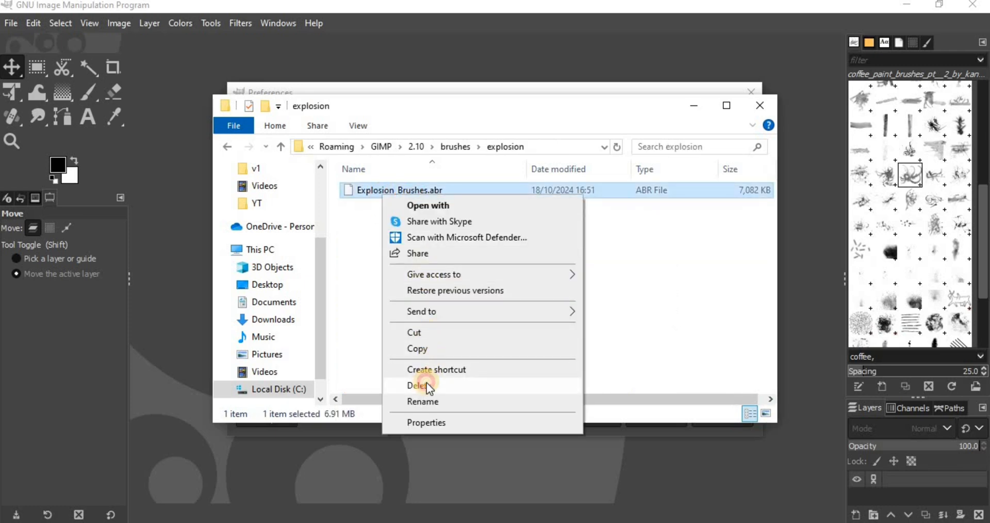
pyautogui.click(426, 384)
# - Refresh the brushes and look through the list for the deleted explosion pack
pyautogui.moveTo(984, 195)
pyautogui.mouseDown()
pyautogui.moveTo(984, 207)
pyautogui.moveTo(986, 180)
pyautogui.moveTo(985, 202)
pyautogui.mouseUp()
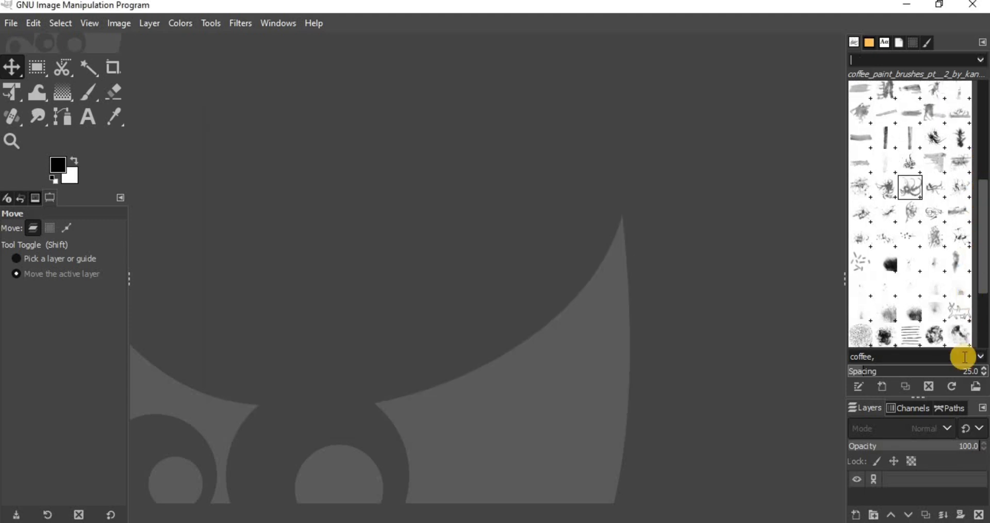
pyautogui.click(952, 386)
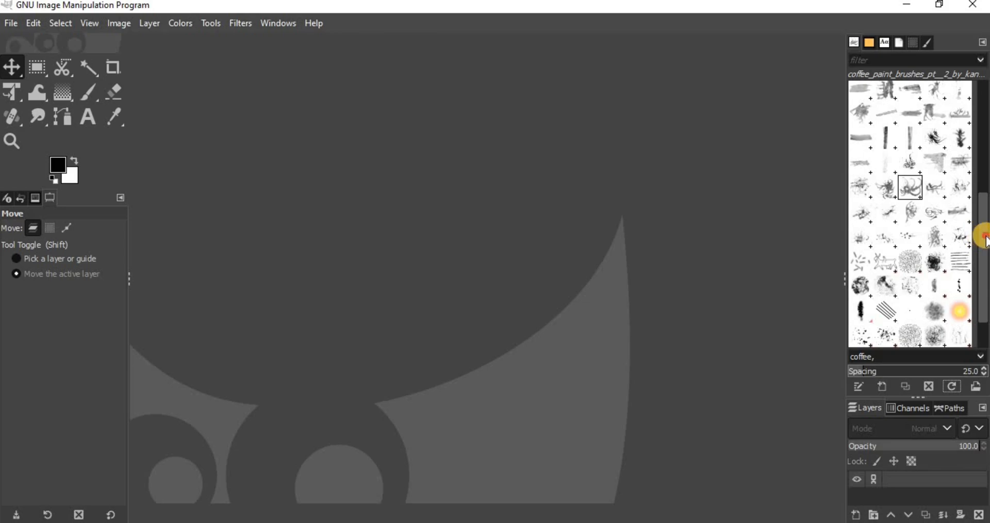
pyautogui.moveTo(985, 238); pyautogui.dragTo(787, 247)
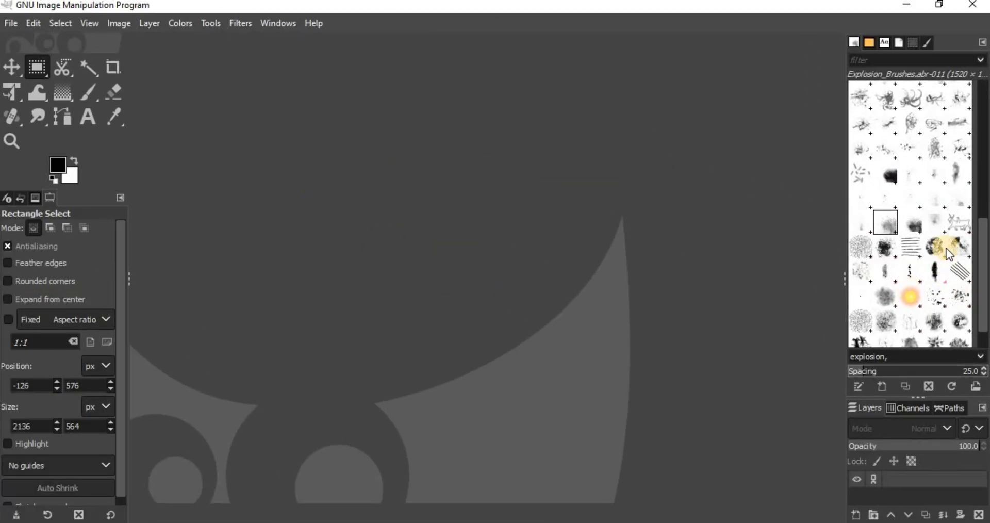
# - Show the selected explosion brush's file in the file manager and delete Explosion_Brushes.abr there
pyautogui.rightClick(889, 219)
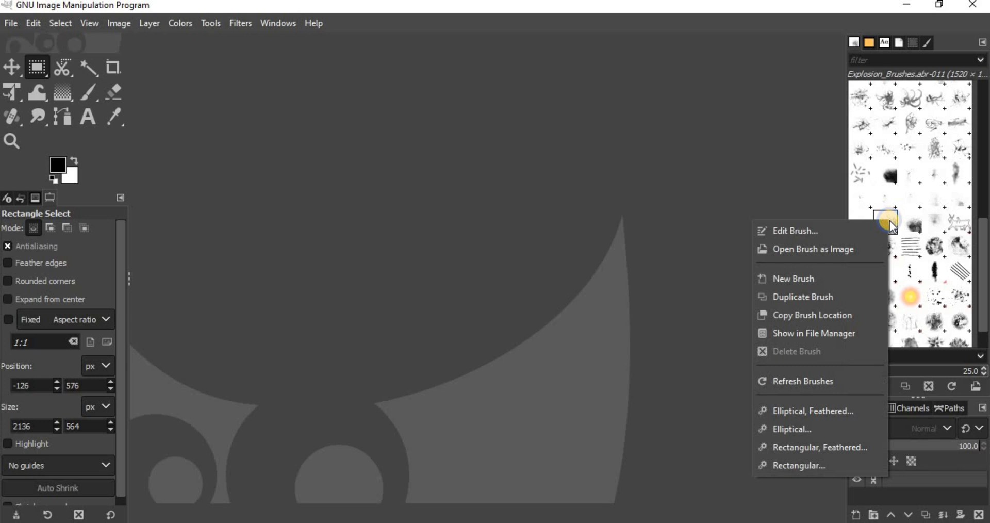
pyautogui.click(859, 333)
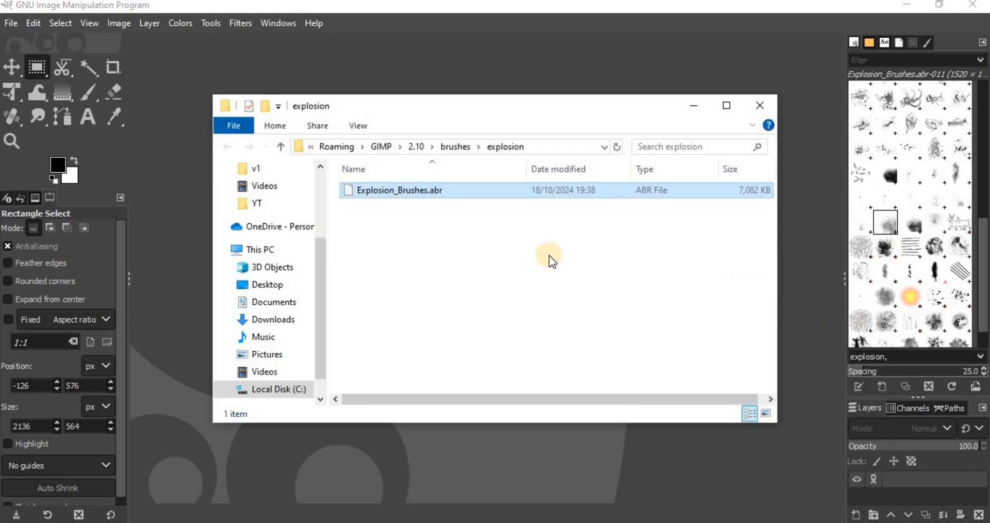
pyautogui.rightClick(414, 194)
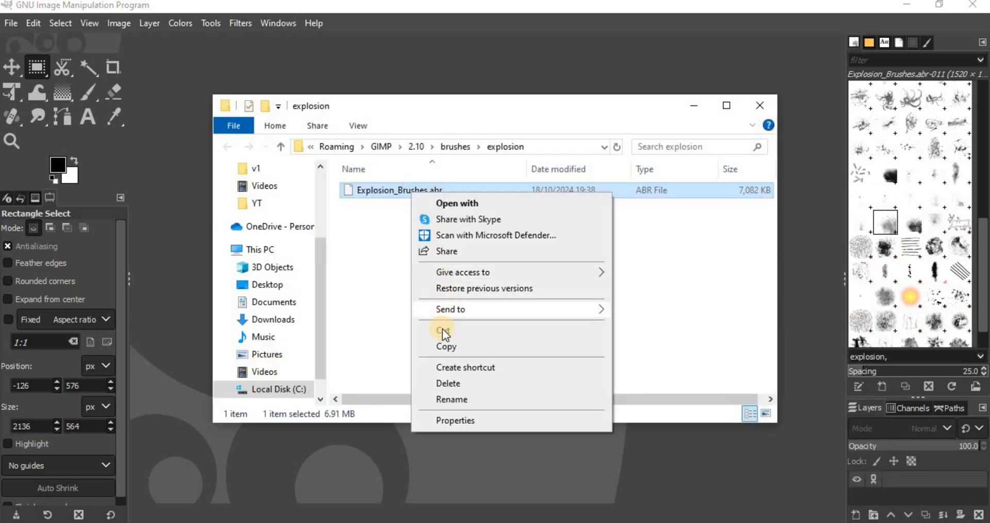
pyautogui.click(445, 382)
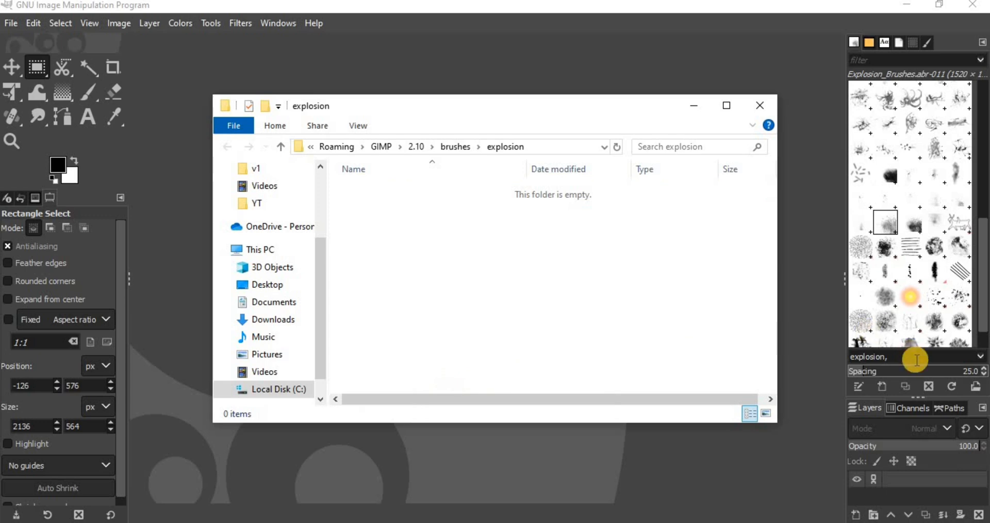
# - Reload the brush list after the file deletion and check it for remaining explosion brushes
pyautogui.moveTo(982, 322); pyautogui.dragTo(983, 333)
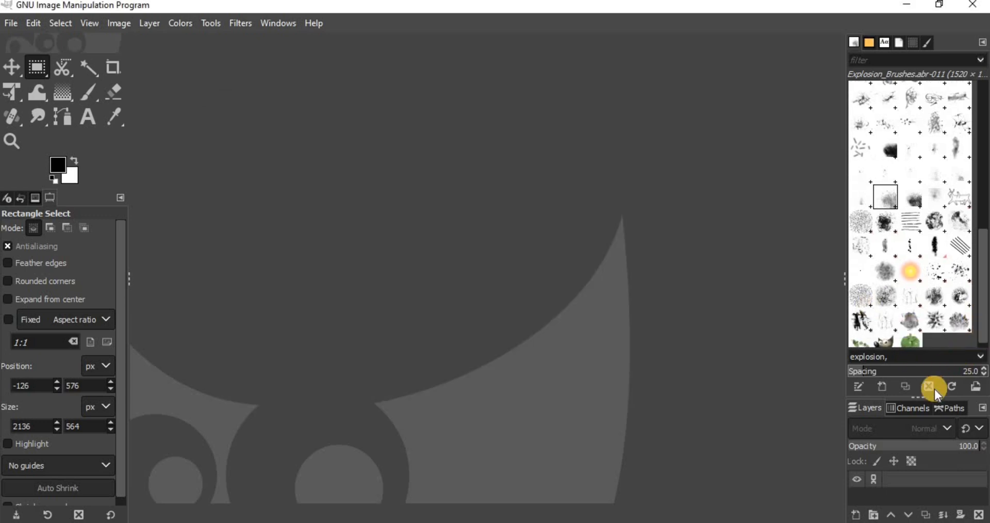
pyautogui.click(948, 386)
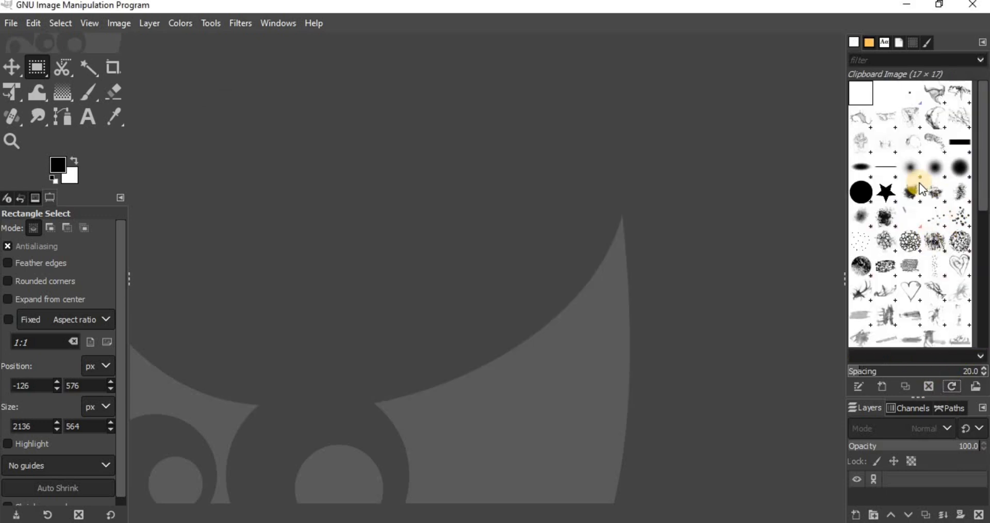
pyautogui.scroll(-3, 949, 311)
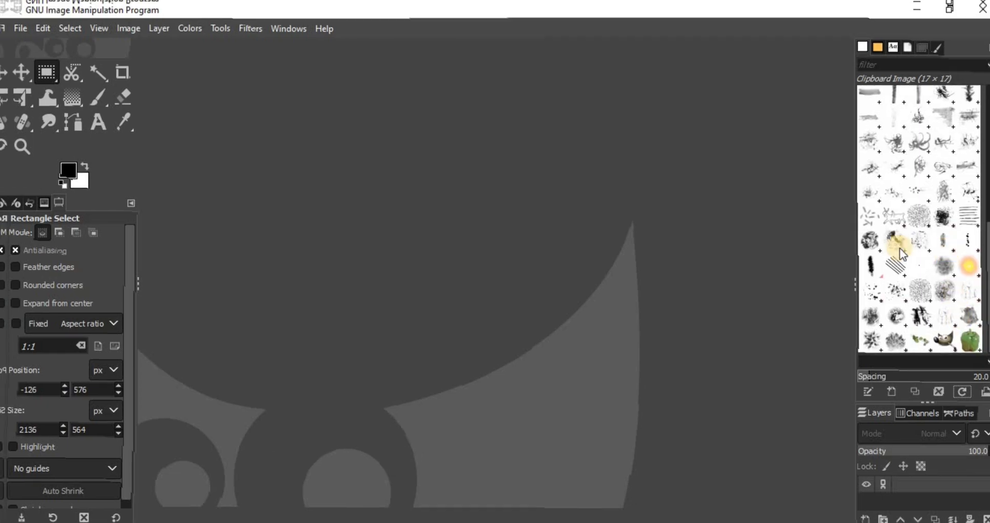